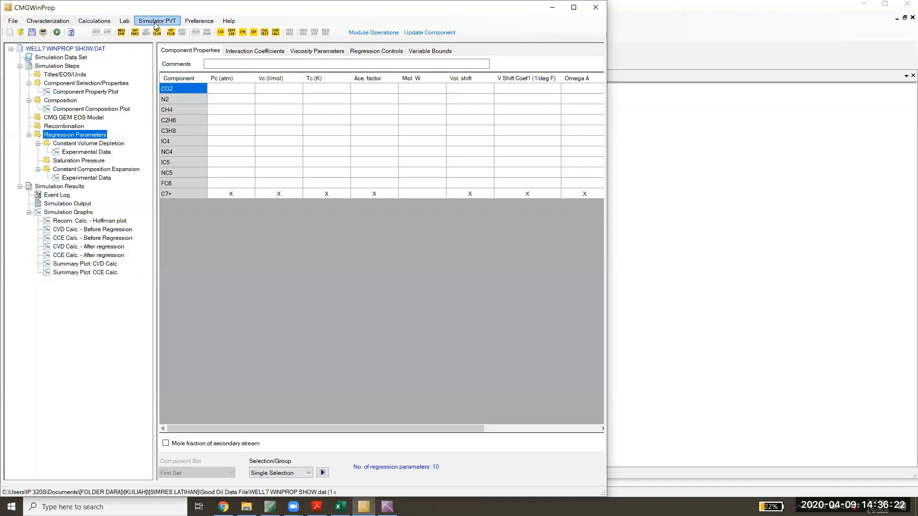
- Add a Black Oil PVT Data calculation following the Composition step and choose the Gas-Water with Condensate IMEX model
left_click(157, 20)
left_click(86, 109)
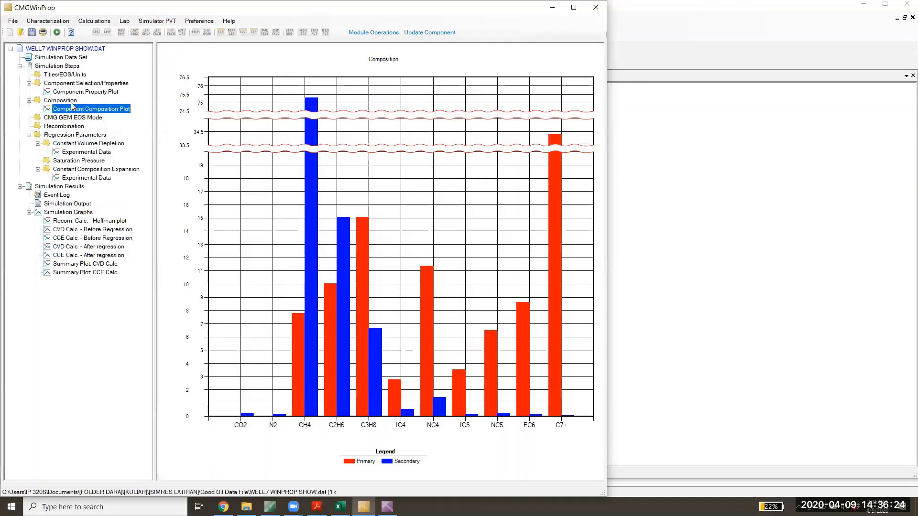
left_click(71, 101)
left_click(161, 20)
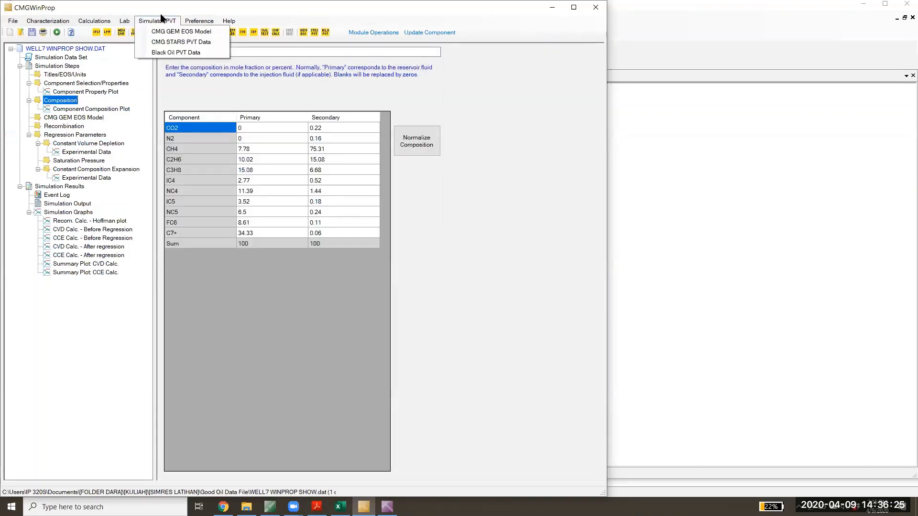
left_click(177, 51)
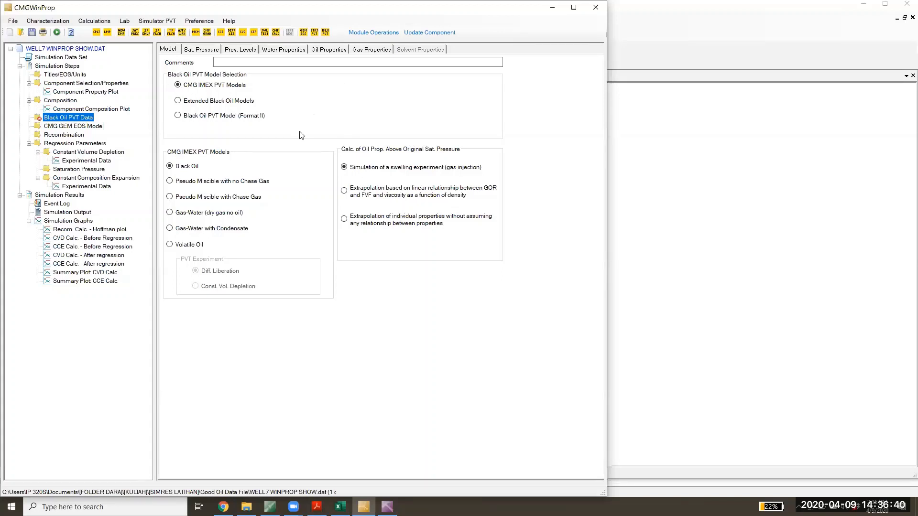
left_click(170, 229)
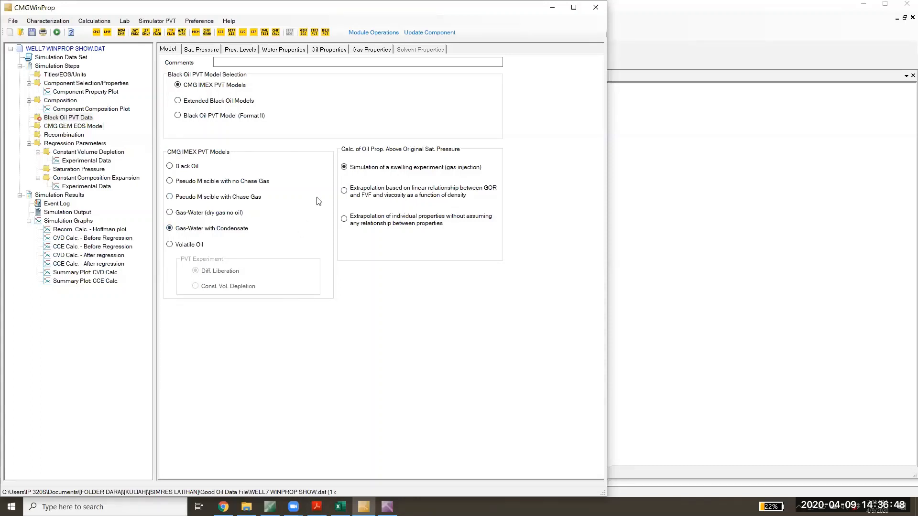
- Set the reservoir temperature to 186 deg F and the saturation pressure estimate to 4014.7 psia
left_click(210, 49)
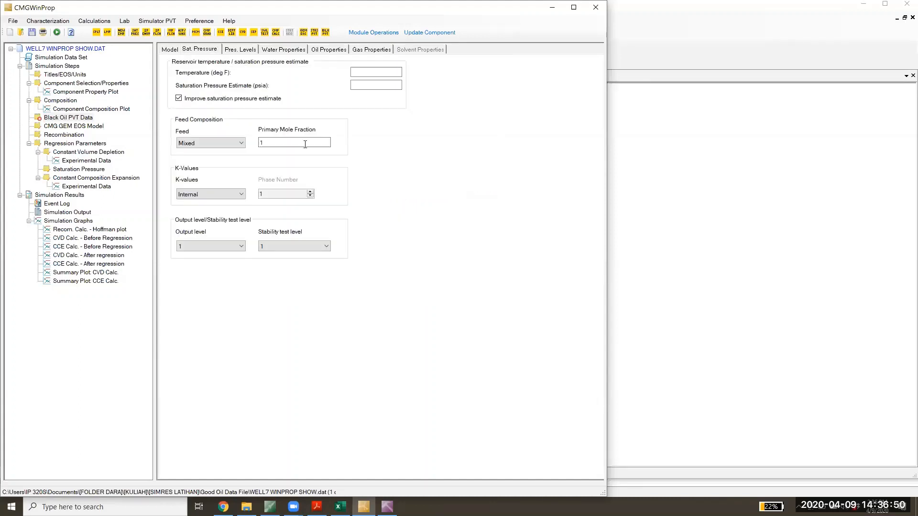
left_click(355, 72)
type("186")
left_click(391, 84)
type("4014.7")
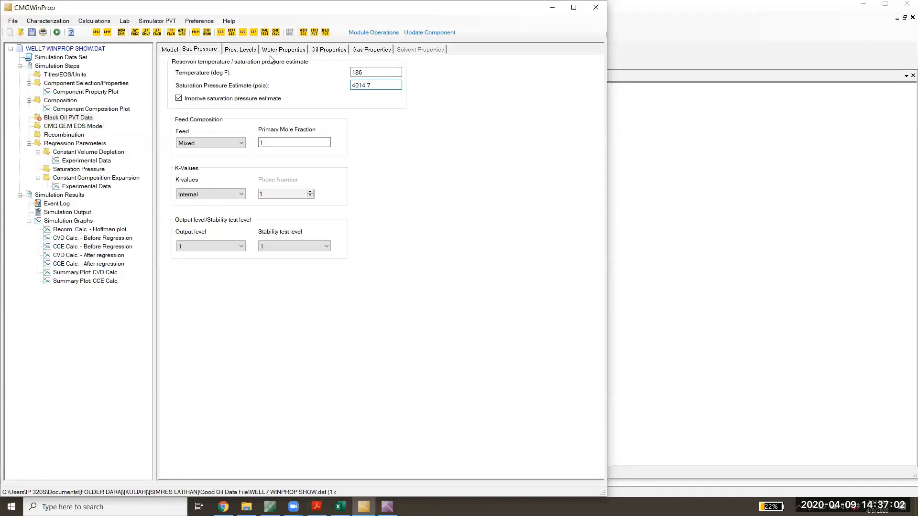
- Switch to the GOOD OIL workbook in Excel and copy the CCE psia pressures in H3:H23 of the Digitized sheet
left_click(249, 50)
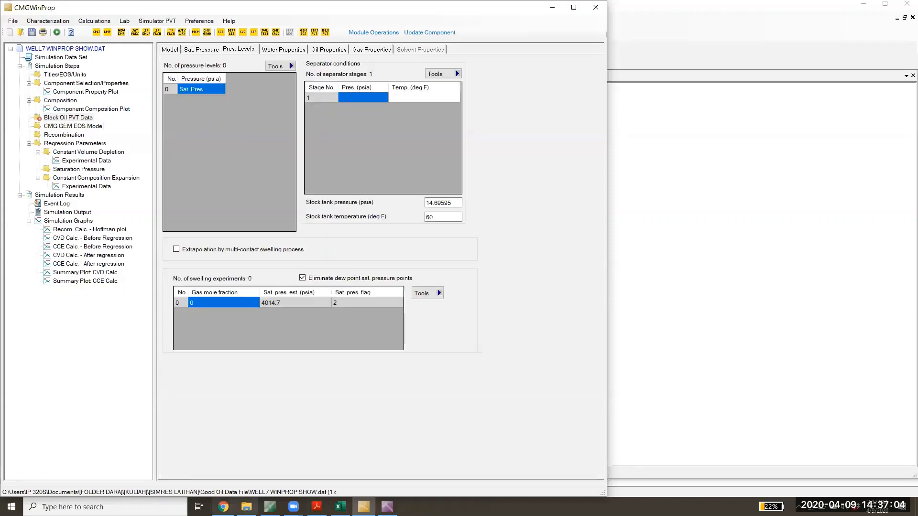
left_click(340, 507)
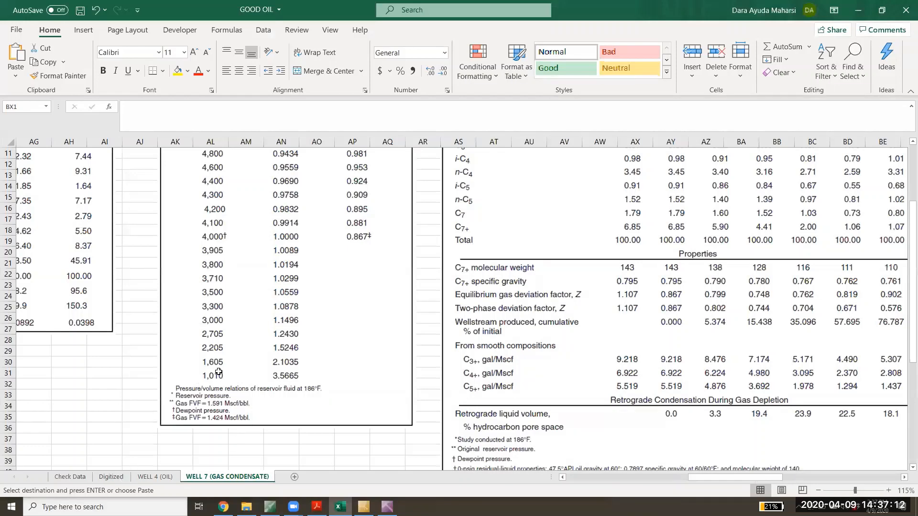
key("ctrl+Page_Up")
key("ctrl+Page_Up")
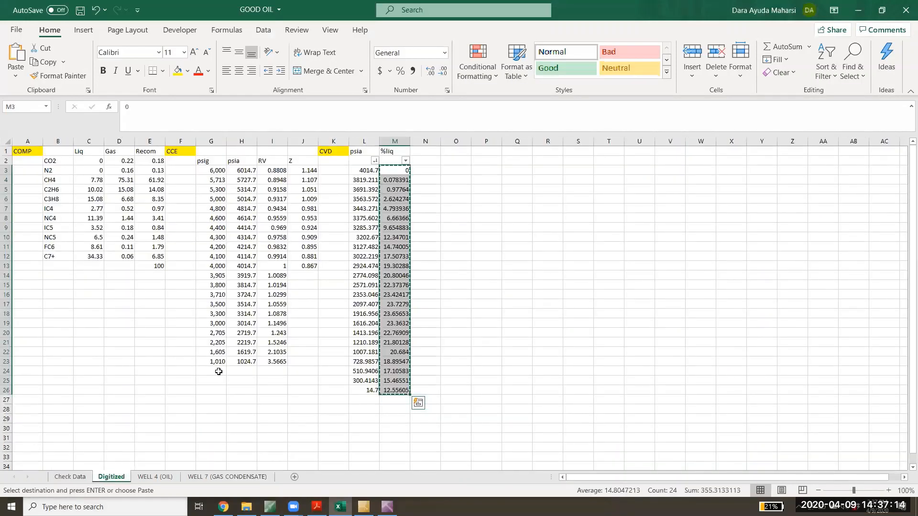
left_click_drag(242, 170, 251, 362)
left_click(241, 408)
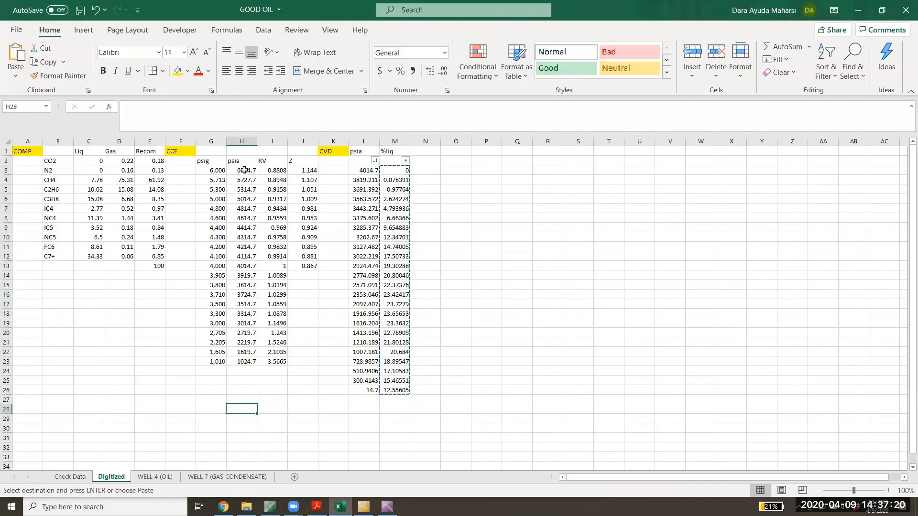
left_click_drag(242, 171, 250, 364)
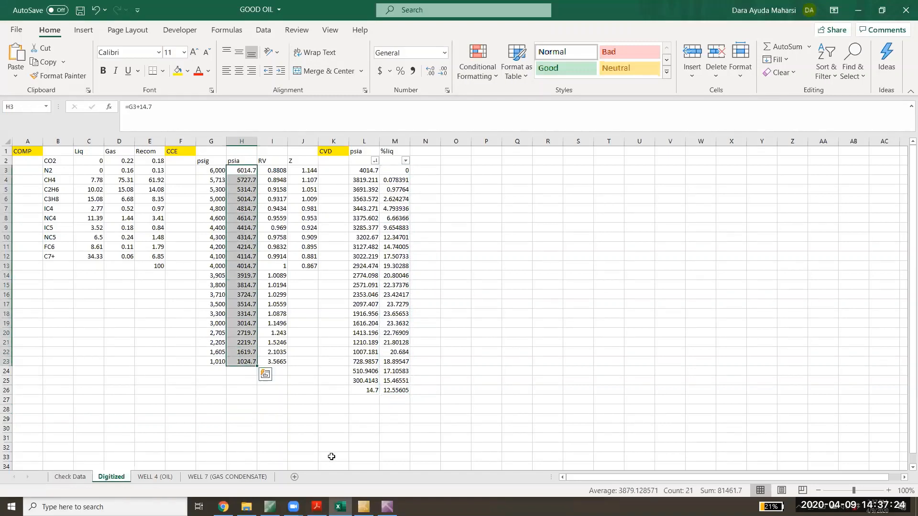
key("ctrl+c")
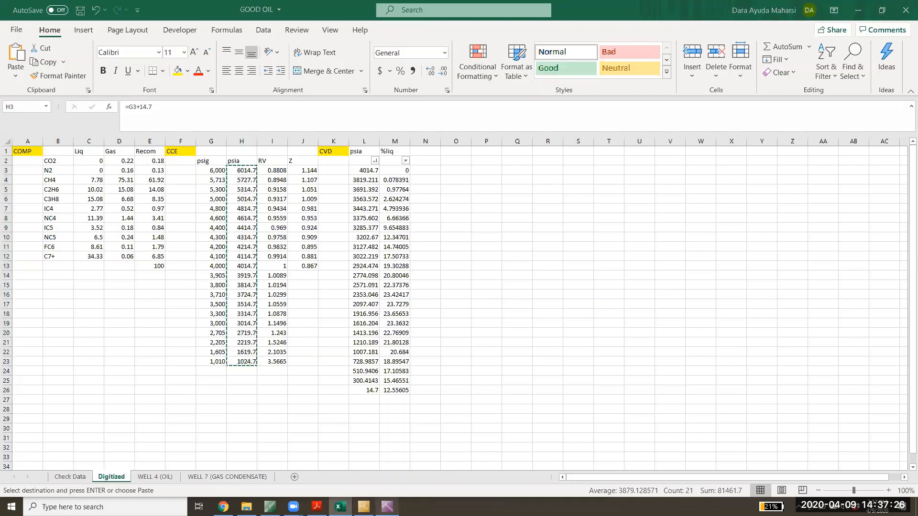
- Switch back to WinProp and paste the copied pressures into the Black Oil PVT pressure levels table
left_click(388, 507)
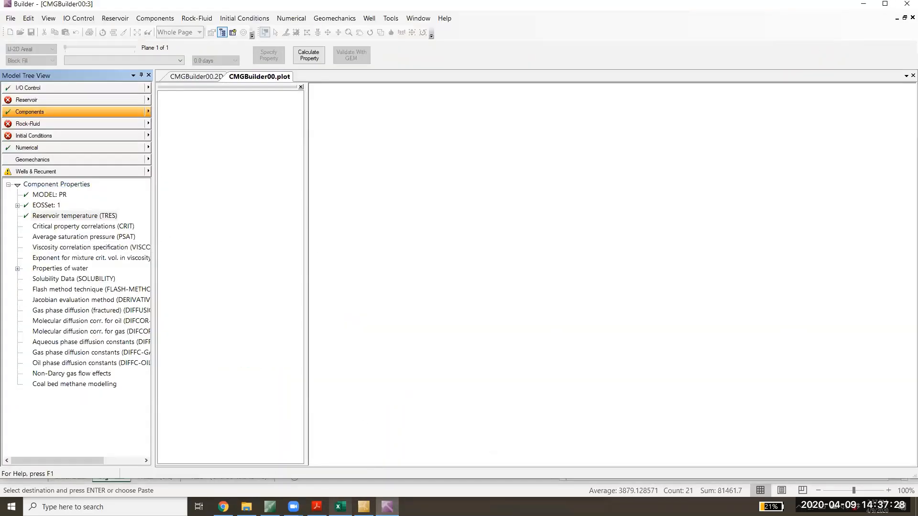
left_click(362, 503)
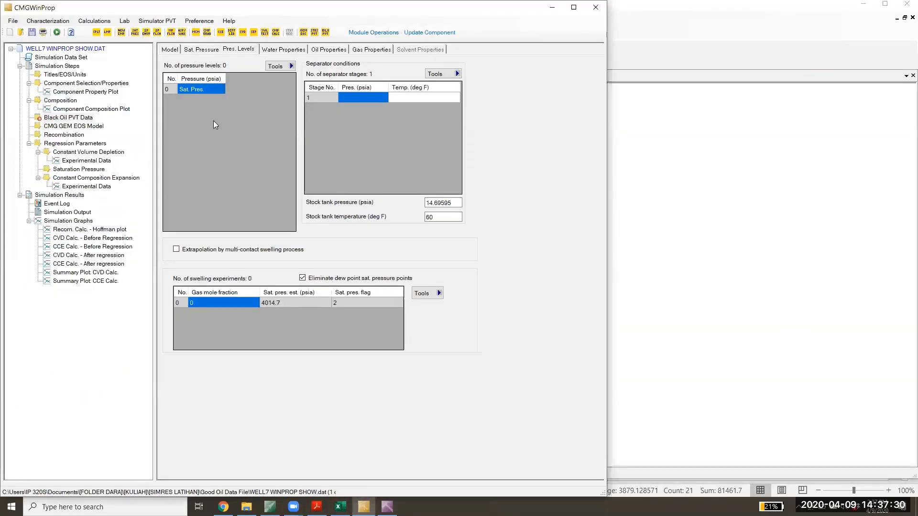
key("ctrl+v")
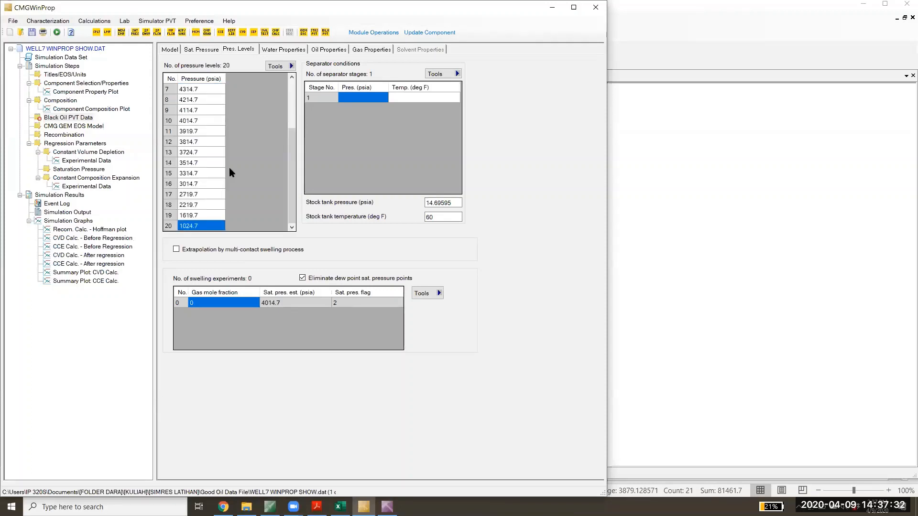
- Append two rows to the pressure levels table and enter pressures of 800 and 500 psia
left_click(291, 68)
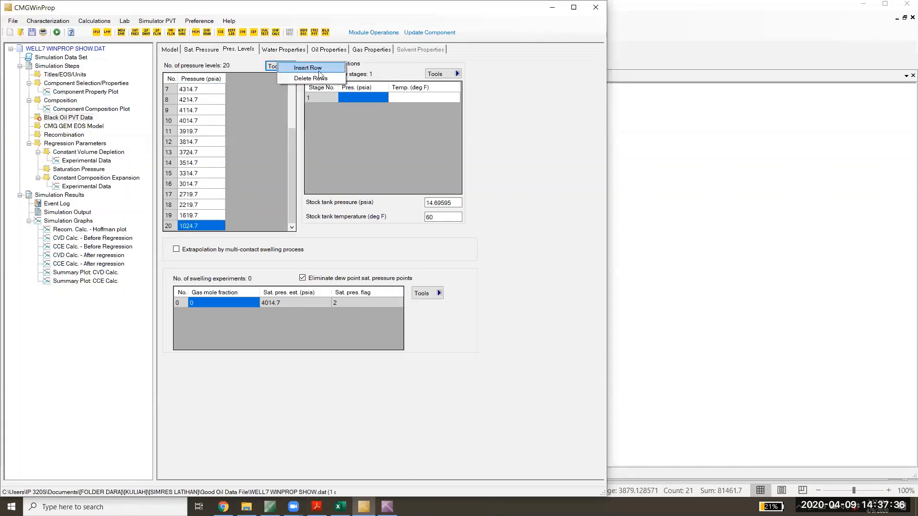
left_click(319, 73)
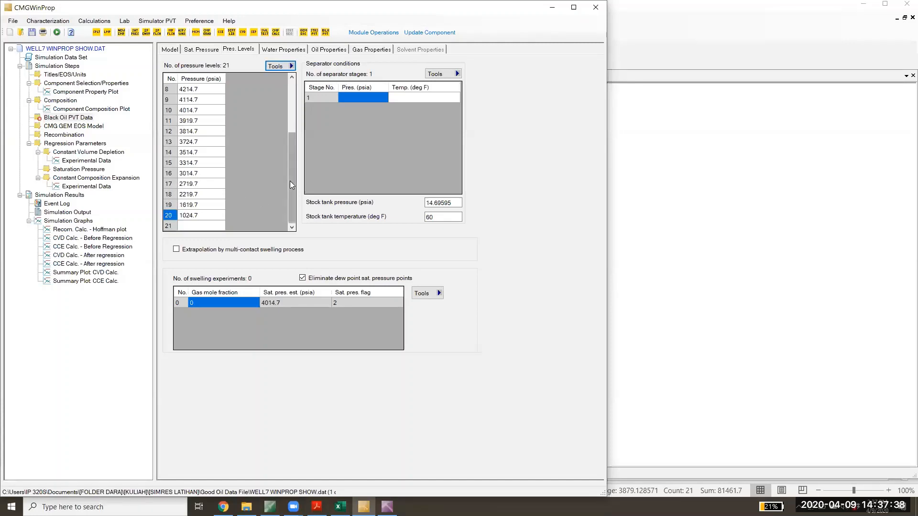
left_click(292, 66)
left_click(302, 72)
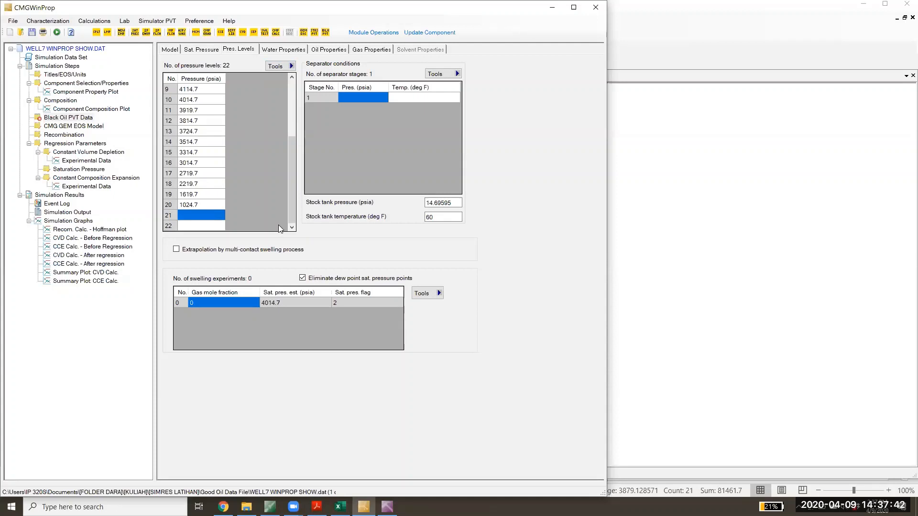
type("800")
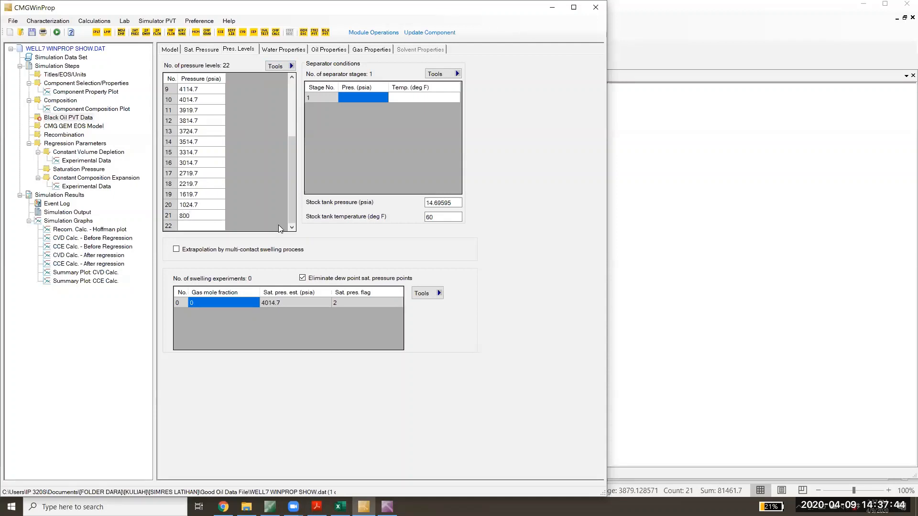
key("Return")
type("500")
- Set the water salinity to 20000 ppm and use the oil bubble point pressure for the water bubble point
left_click(282, 50)
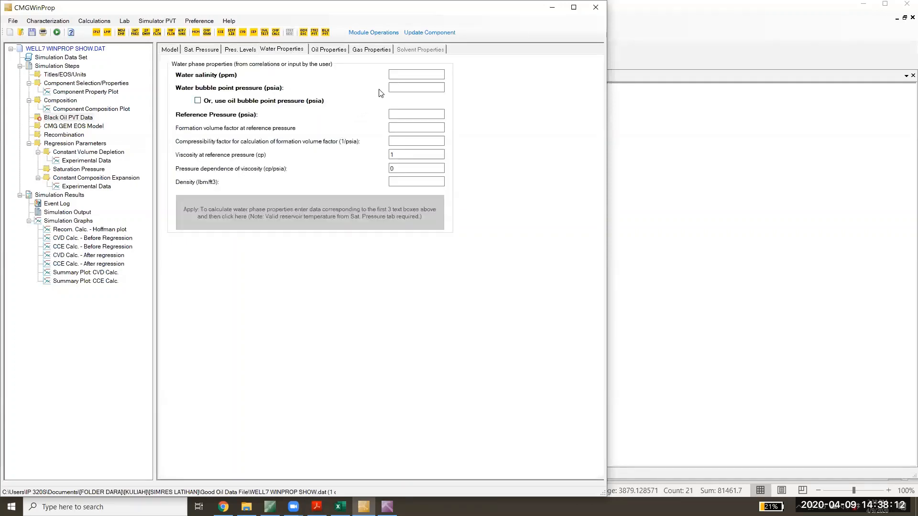
left_click(412, 74)
type("20000")
left_click(198, 100)
- Look up the last reservoir pressure in Excel's WELL 7 (GAS CONDENSATE) sheet and enter 5713 psia as the water reference pressure in WinProp
left_click(416, 114)
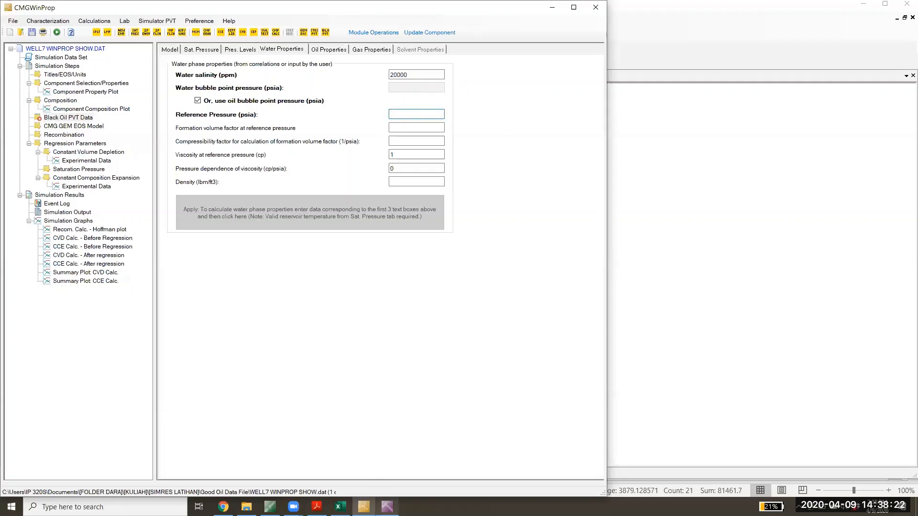
left_click(387, 507)
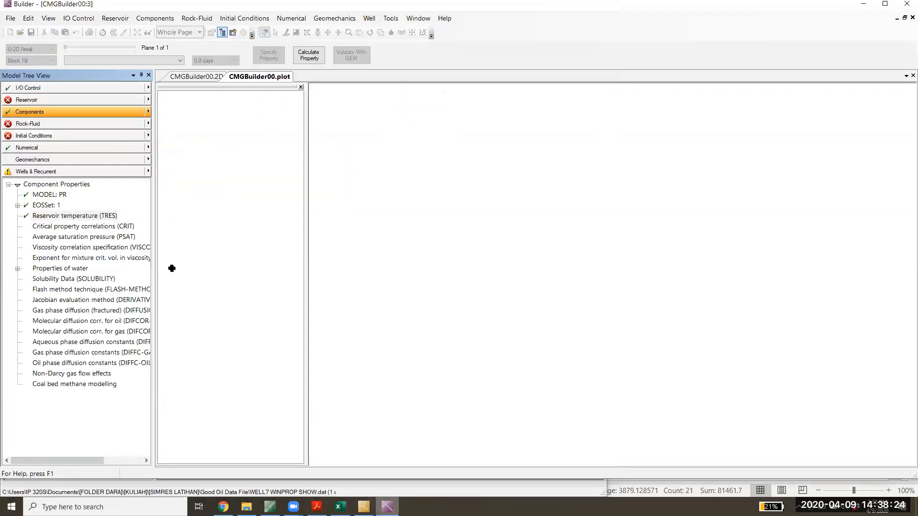
left_click(704, 488)
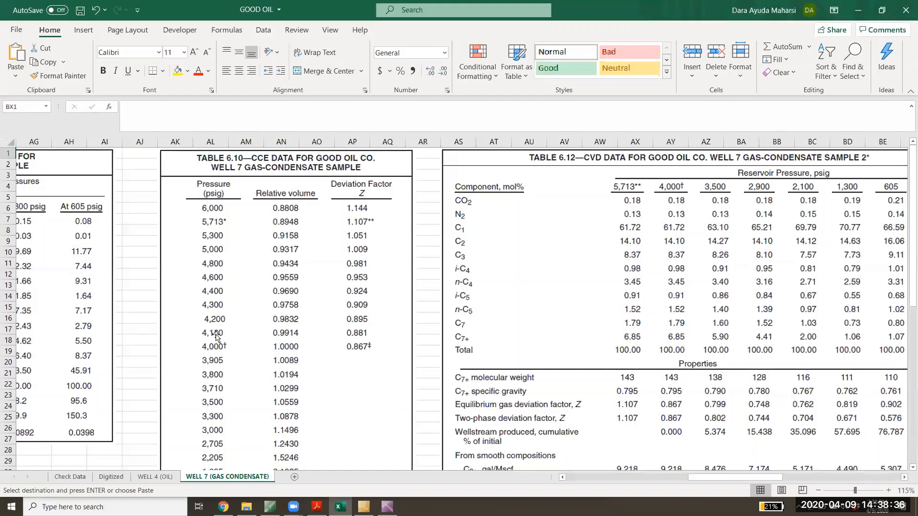
left_click(859, 10)
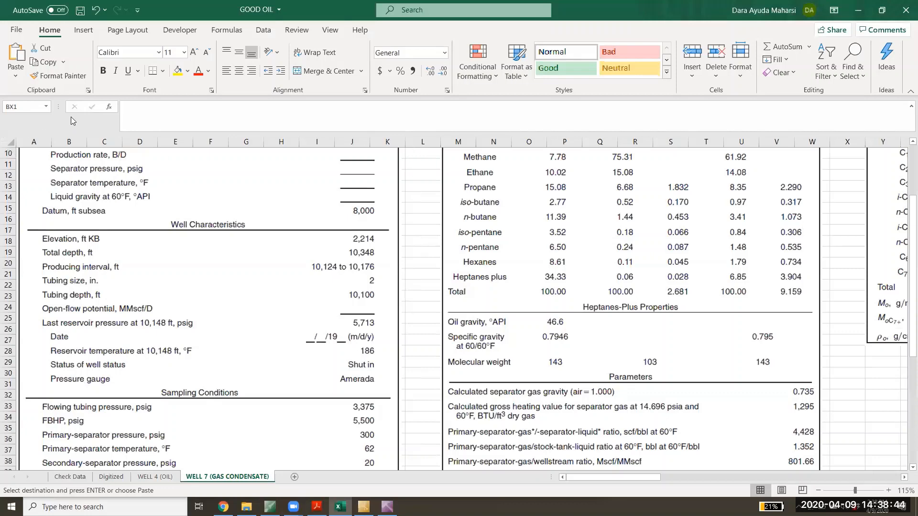
key("alt+Tab")
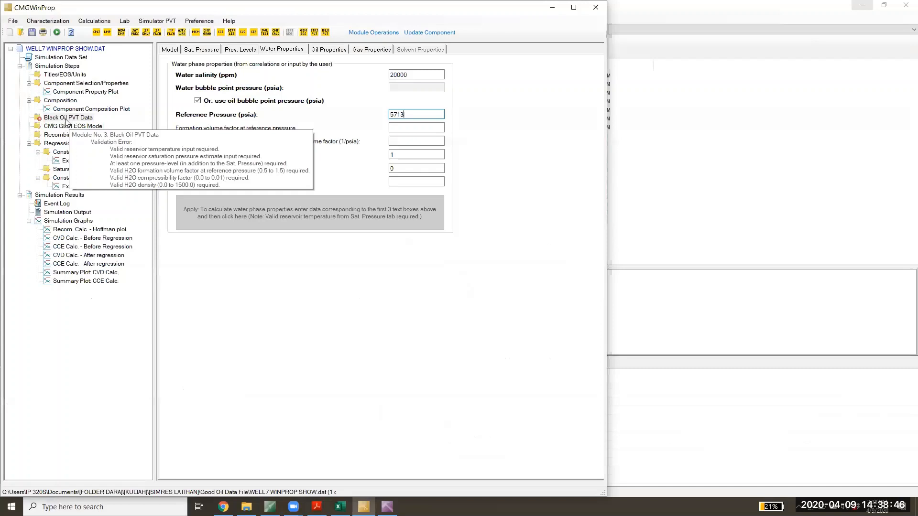
left_click(66, 120)
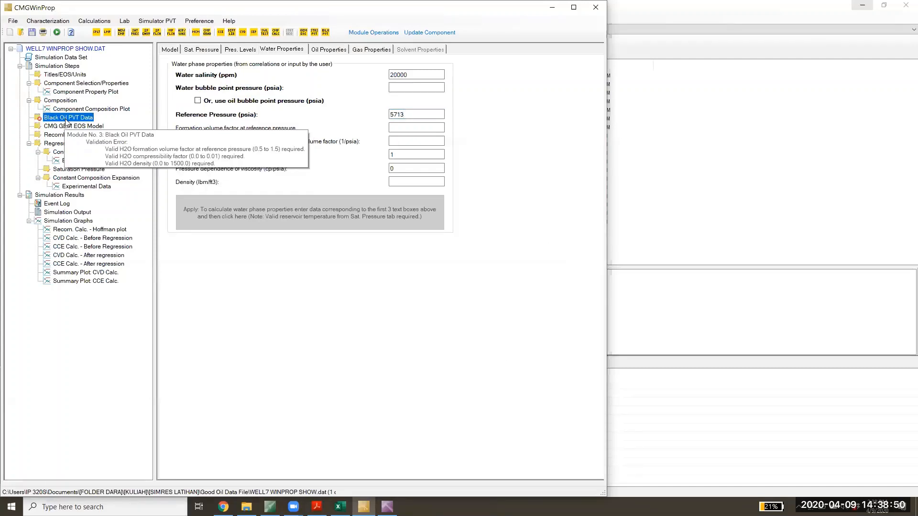
- Set the water compressibility factor to 0.01 1/psia and the water density to 62.4 lbm/ft3
left_click(405, 142)
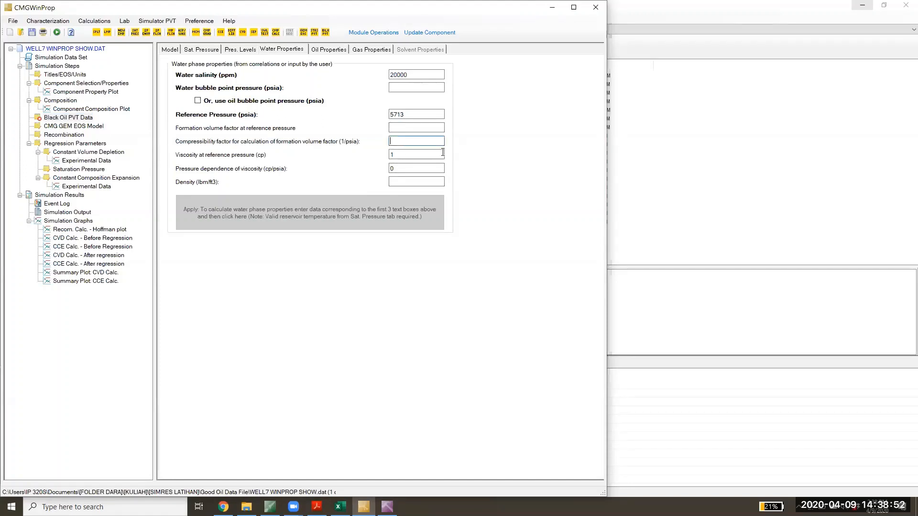
type("0.01")
left_click(408, 181)
type("62.4")
left_click(406, 155)
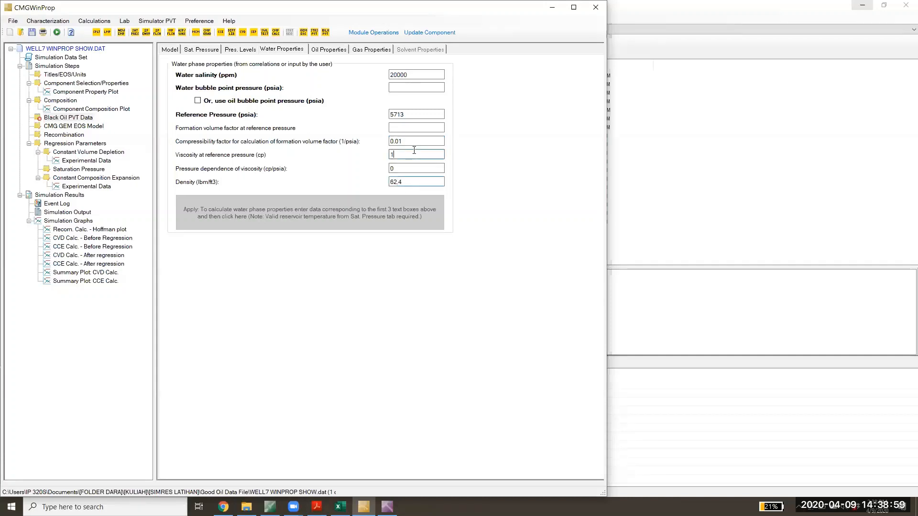
- Try to re-enable the oil bubble point pressure for the water properties, and reload the Black Oil PVT Data form
left_click(210, 101)
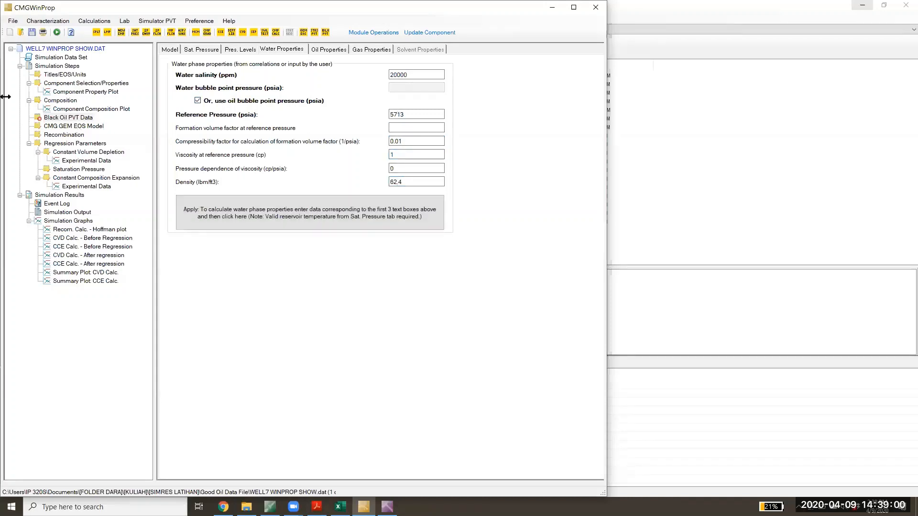
left_click(68, 110)
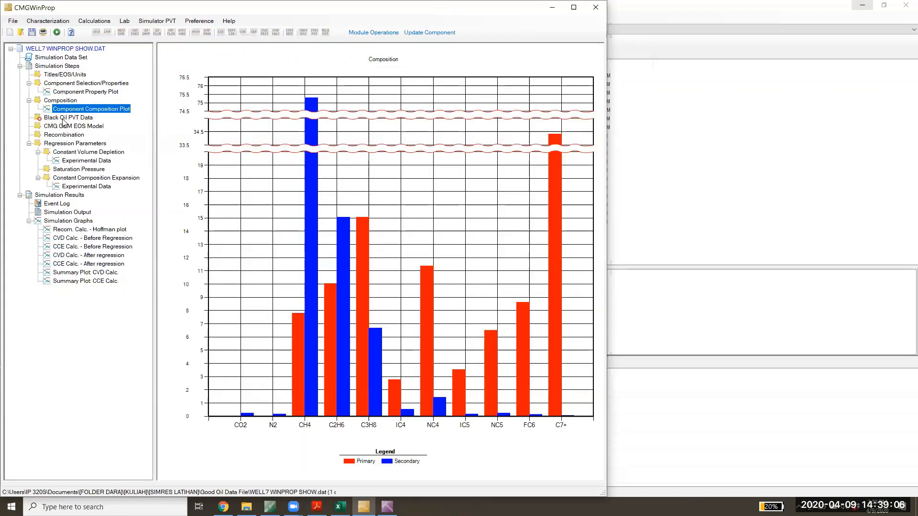
left_click(68, 118)
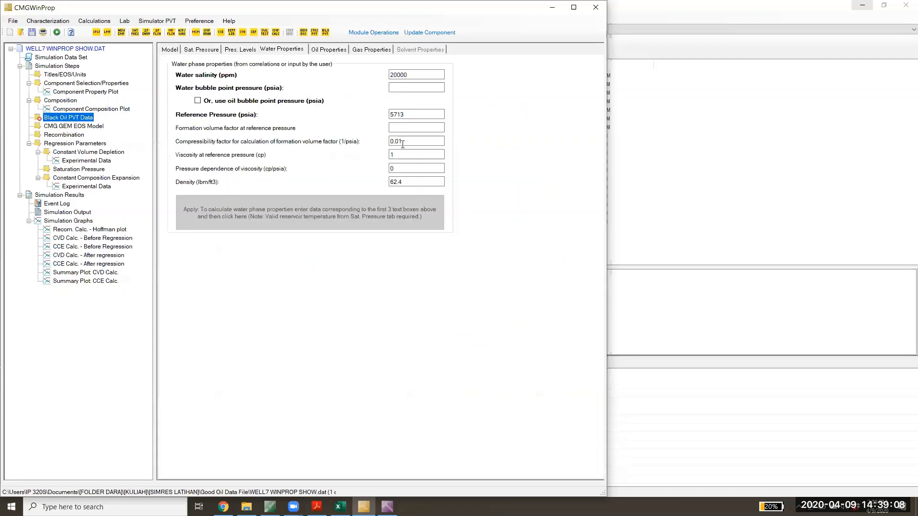
- Set the water formation volume factor at reference pressure to 1
left_click(408, 181)
left_click(414, 127)
type("1")
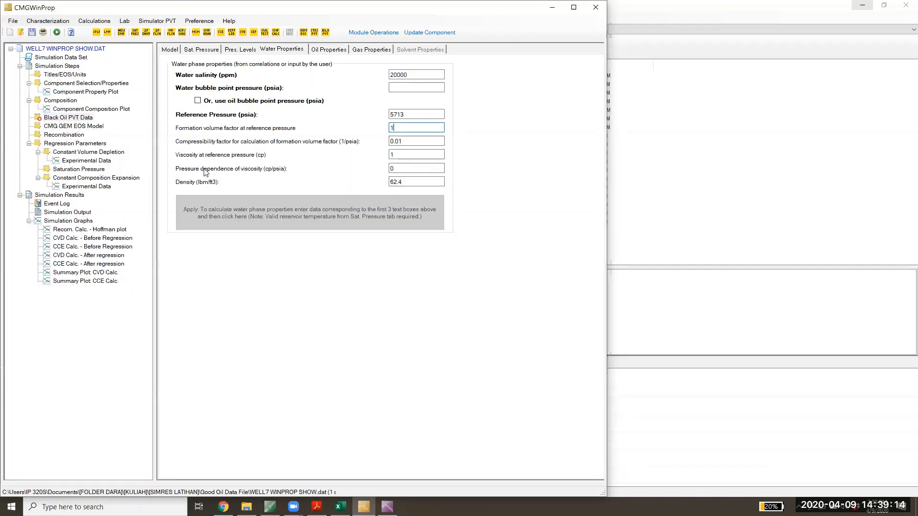
- Revalidate the Black Oil PVT Data step and run the simulation, saving the data file first
left_click(74, 118)
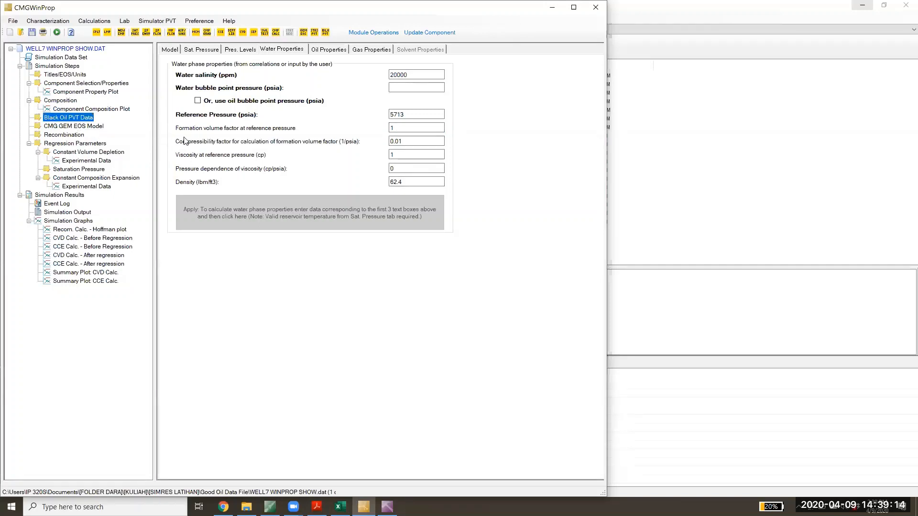
left_click(56, 32)
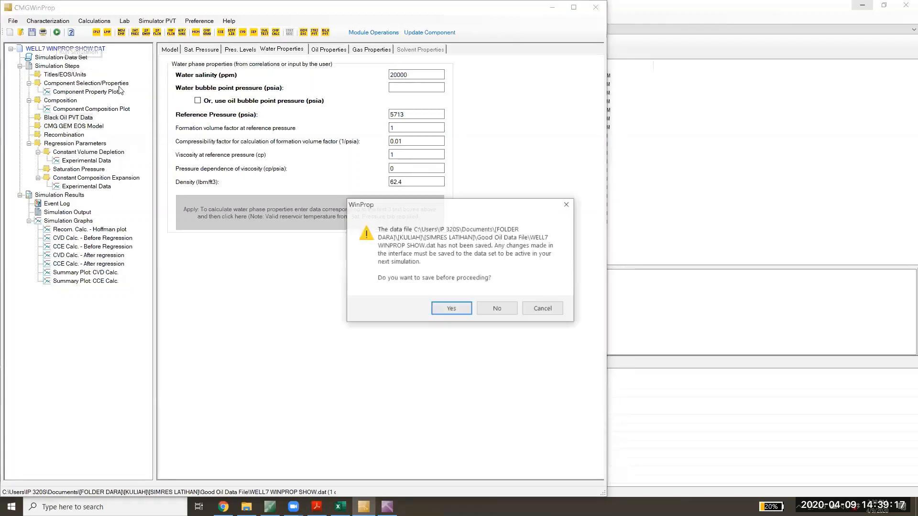
left_click(452, 308)
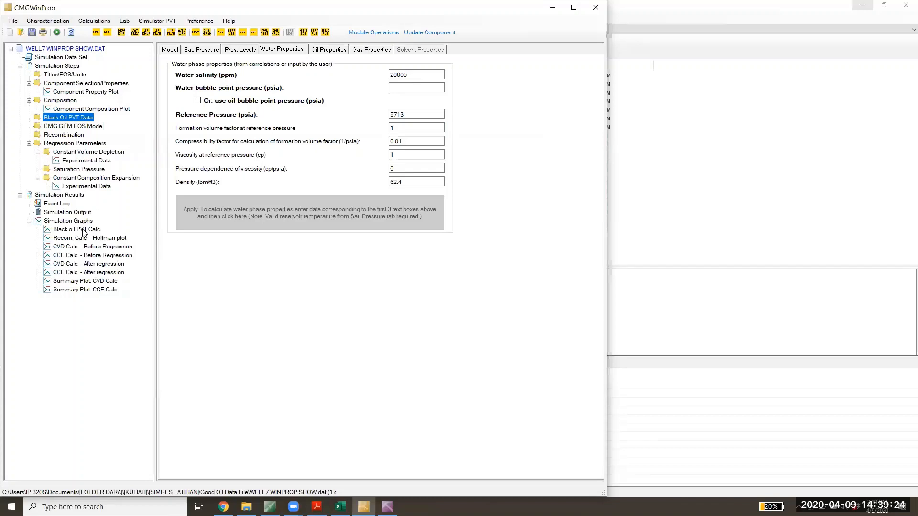
- Examine the Black oil PVT Calc. plots on pages 1 to 4, covering gas-oil ratio, formation volume factors and viscosities
left_click(82, 231)
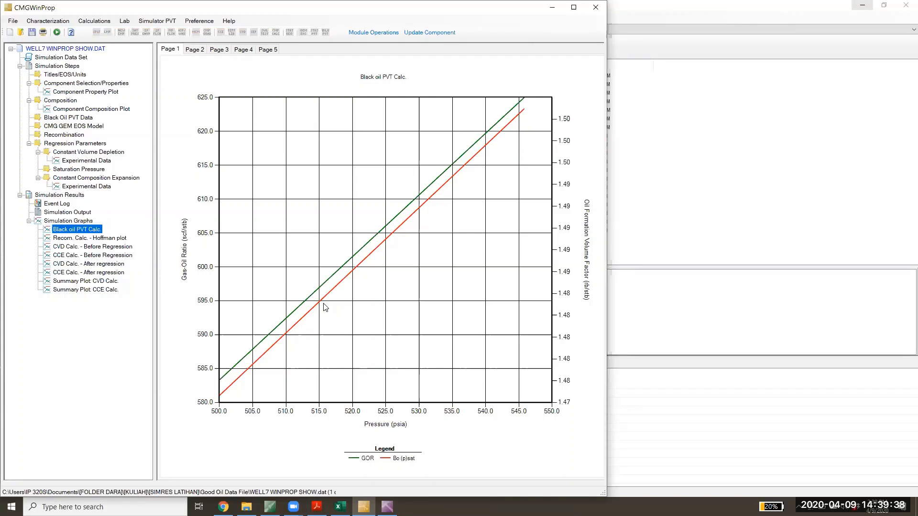
left_click(198, 51)
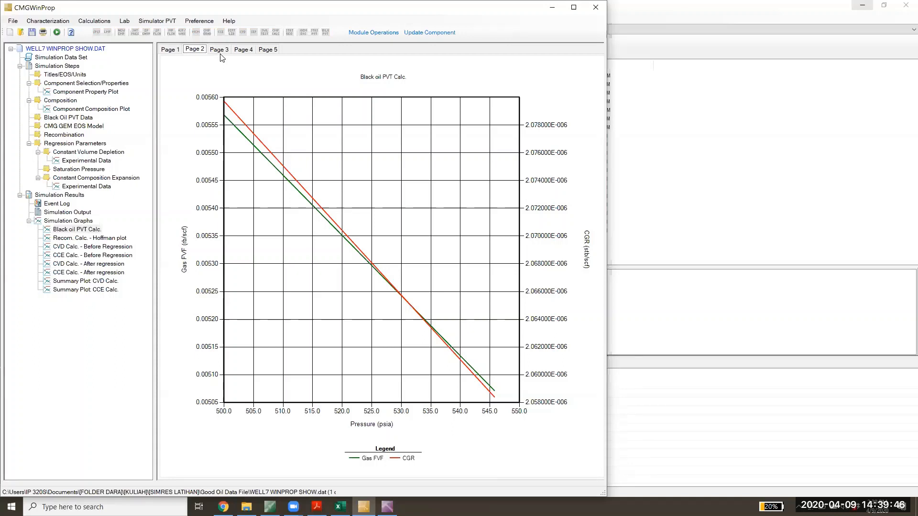
left_click(220, 50)
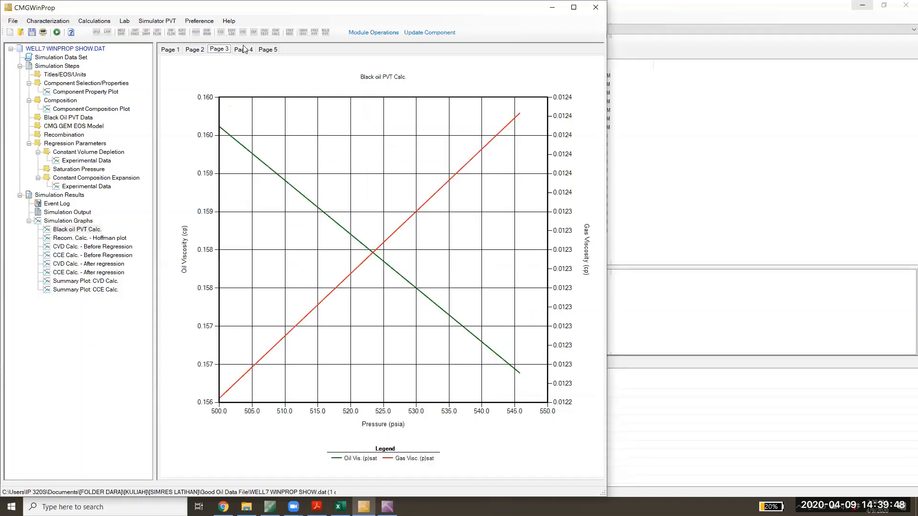
left_click(245, 49)
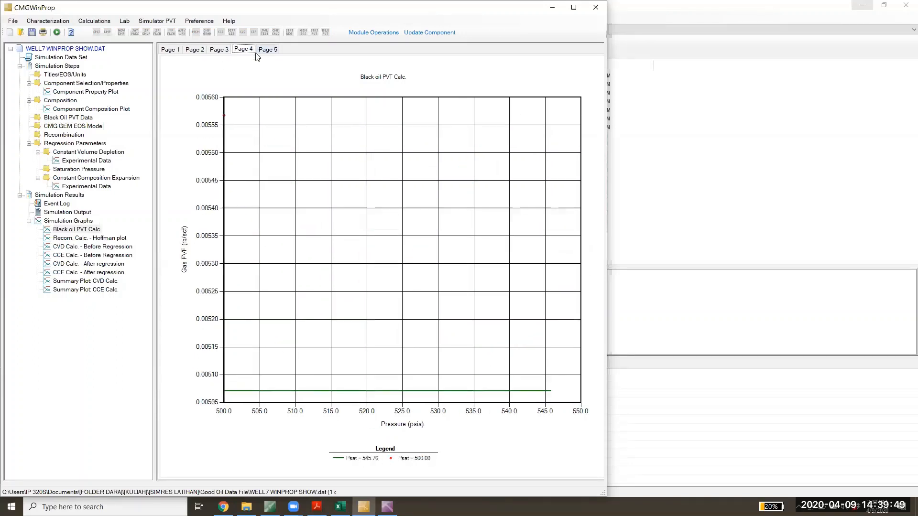
left_click(170, 49)
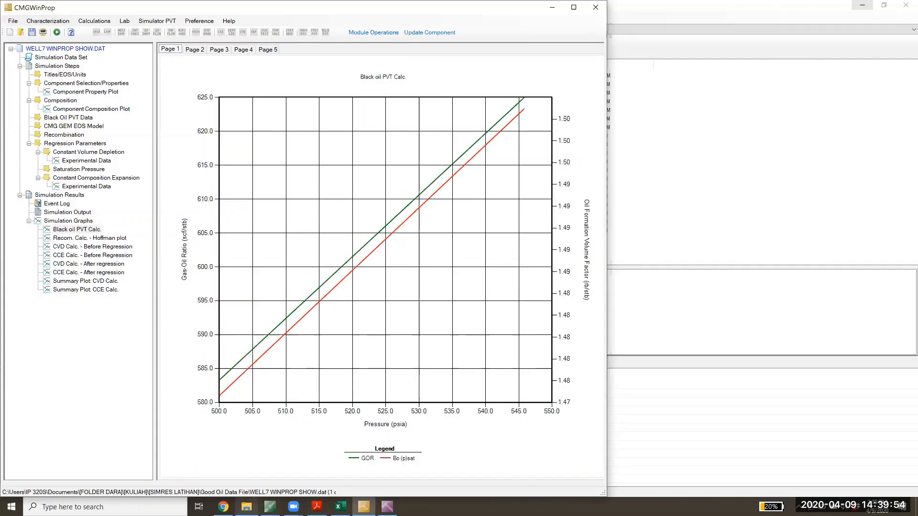
- Switch to File Explorer and locate the WELL7 WINPROP SHOW IMX file in the Good Oil Data File folder
left_click(247, 507)
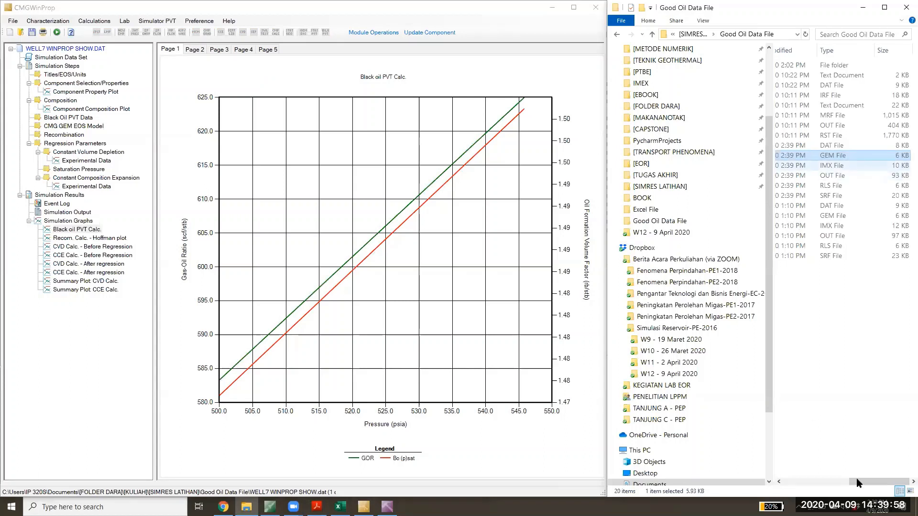
key("Down")
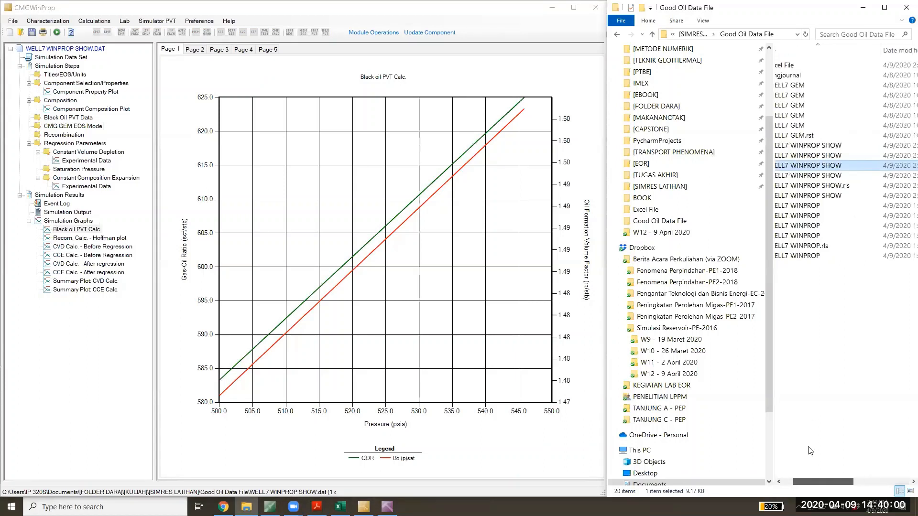
scroll(871, 140, "left", 3)
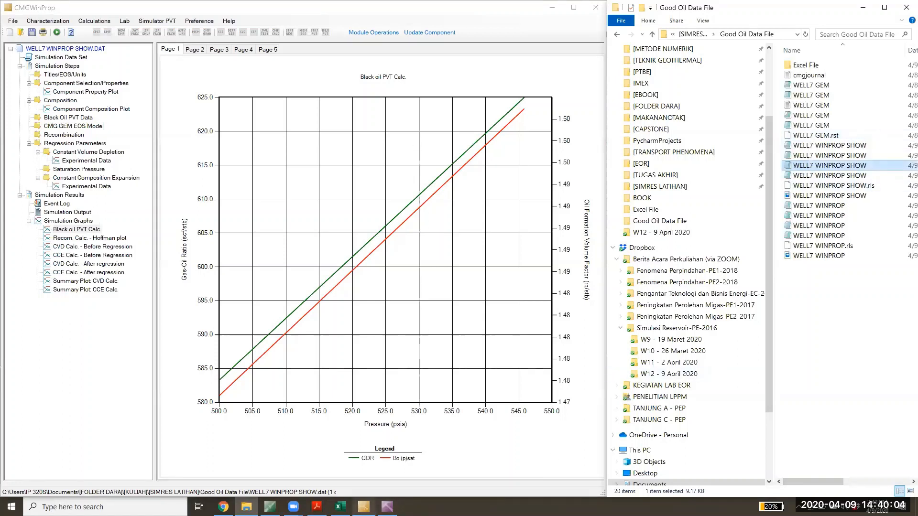
- Switch to CMG Technologies Launcher and start a new Builder 2015.10 session
left_click(388, 507)
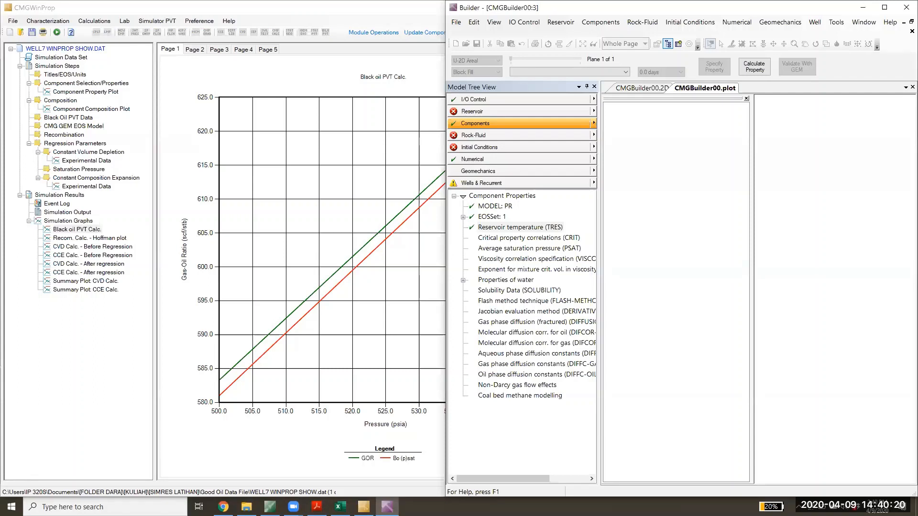
left_click(364, 507)
mouse_move(388, 507)
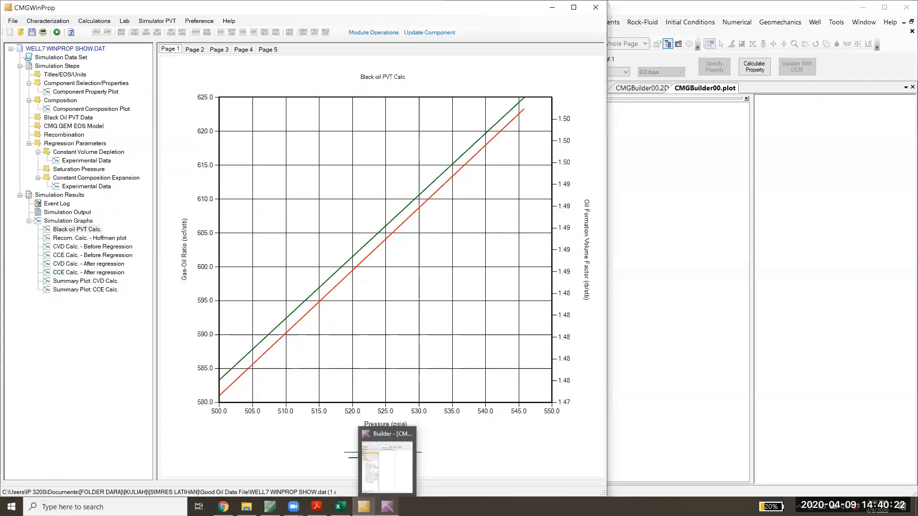
left_click(270, 507)
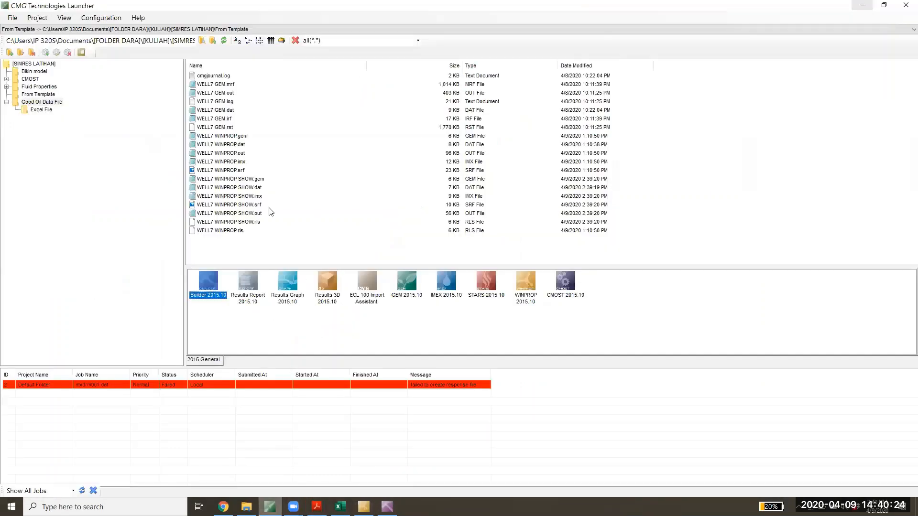
double_click(203, 281)
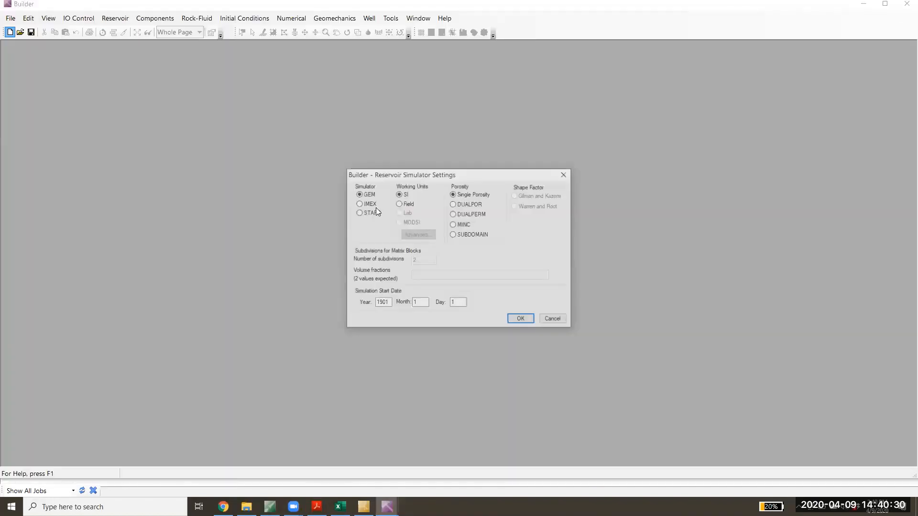
- Configure the new model for the IMEX simulator with Field units and a simulation start year of 2020, accepting the settings
left_click(371, 205)
left_click(412, 205)
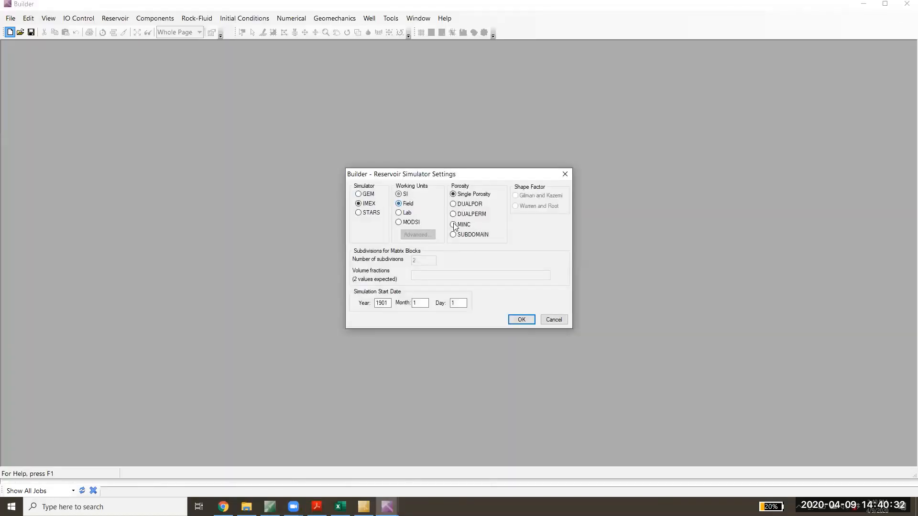
left_click_drag(390, 303, 371, 305)
type("2020")
left_click(529, 324)
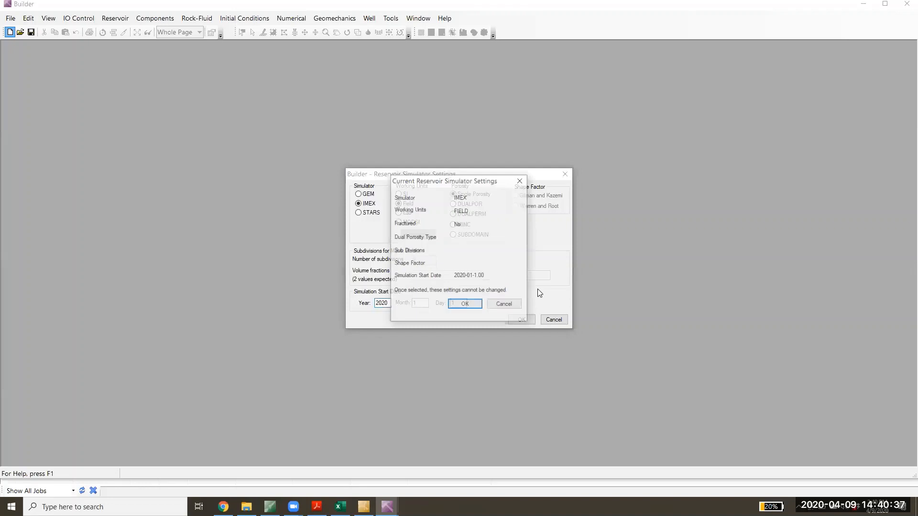
left_click(464, 305)
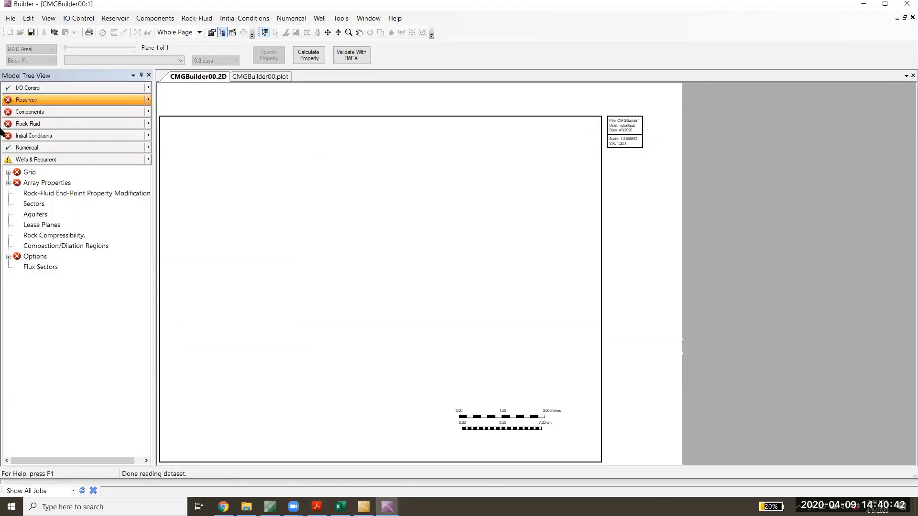
- Place the IMEX Builder window beside the GEM one and import the WinProp-generated model WELL7 WINPROP SHOW into its components
key("super+Left")
left_click(836, 132)
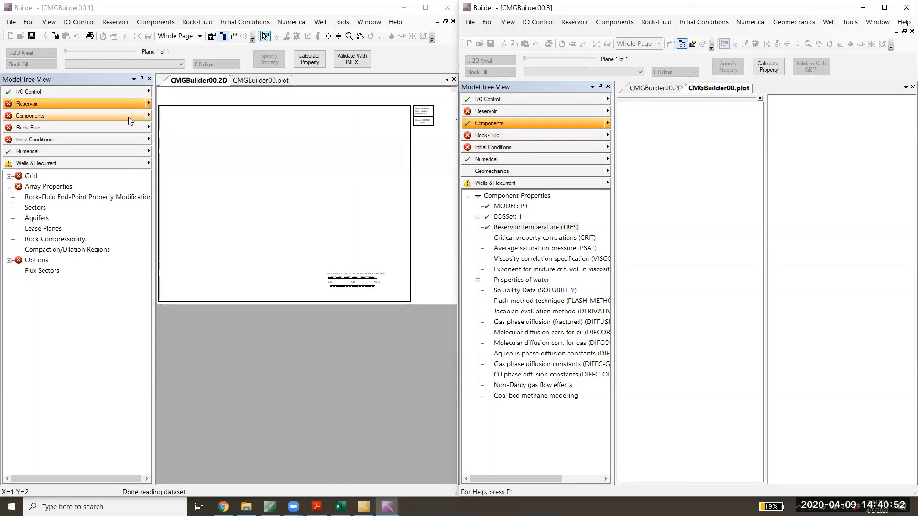
left_click(148, 117)
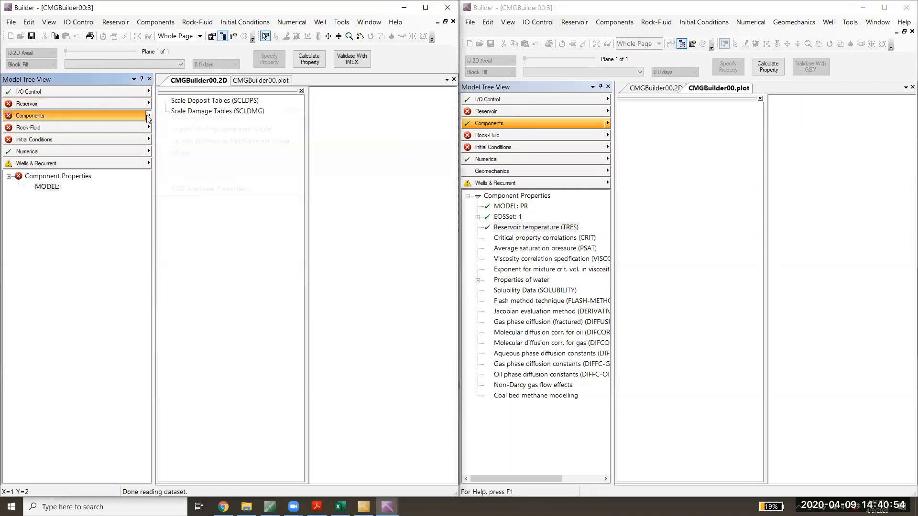
left_click(174, 130)
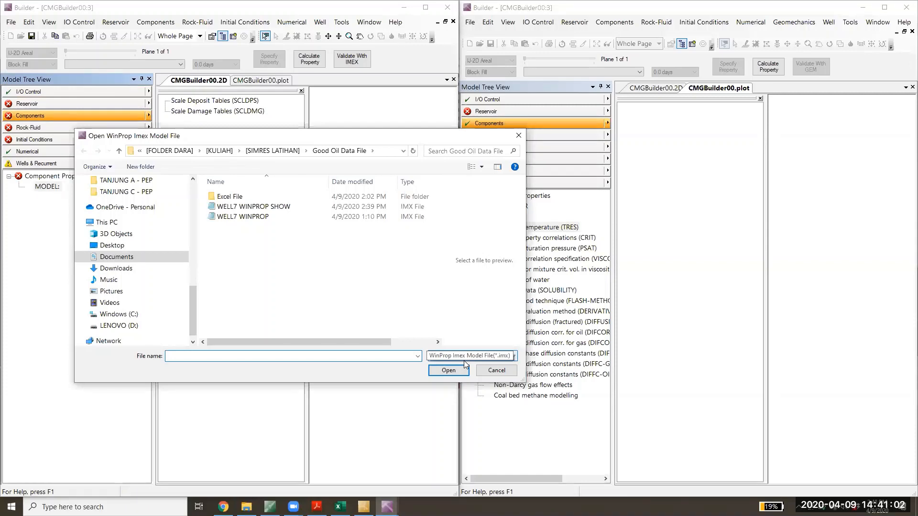
left_click(277, 206)
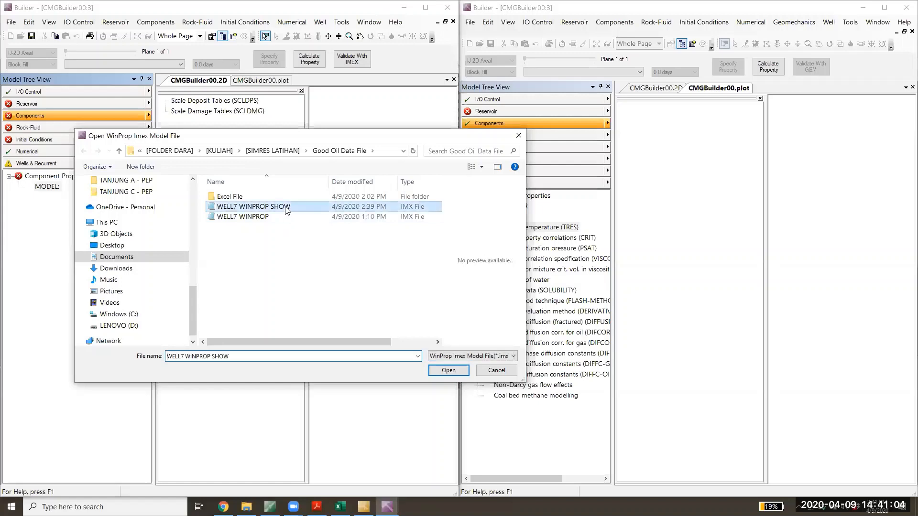
left_click(459, 373)
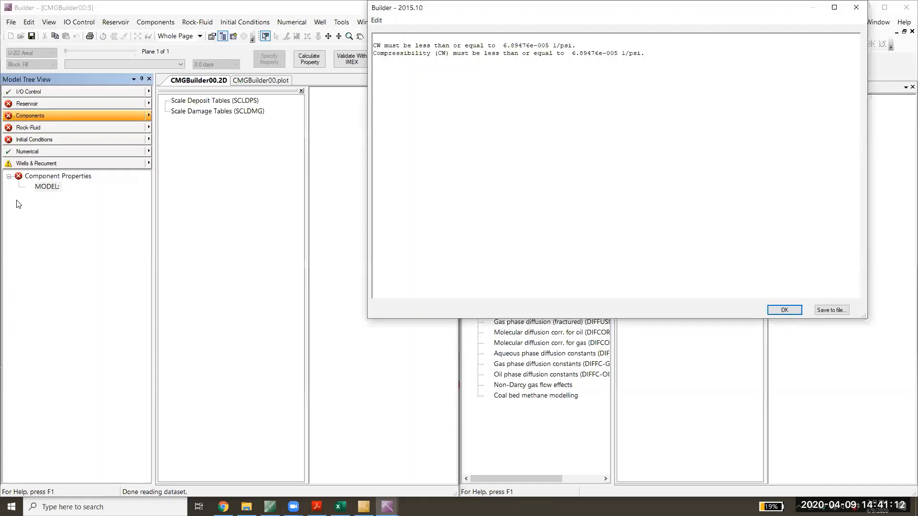
key("Return")
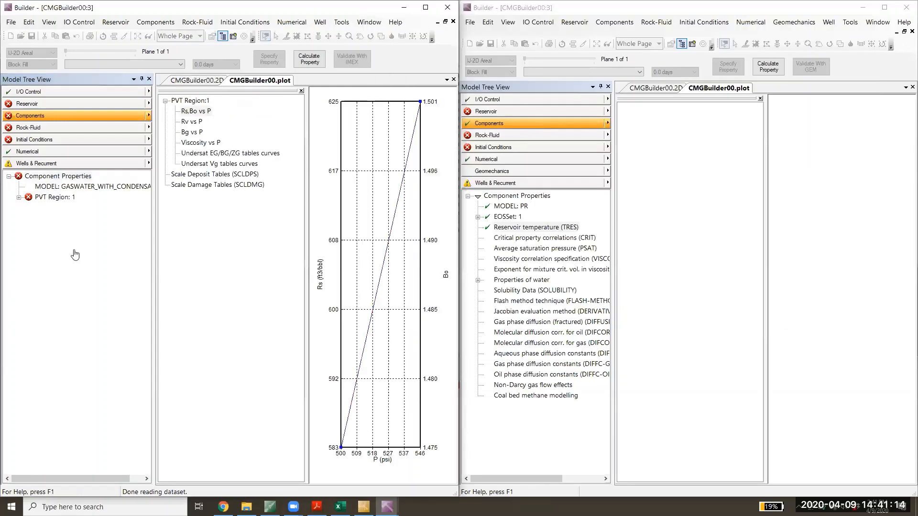
- Review the imported PVTCOND table of PVT Region 1 and close the table and its validation message
left_click(78, 219)
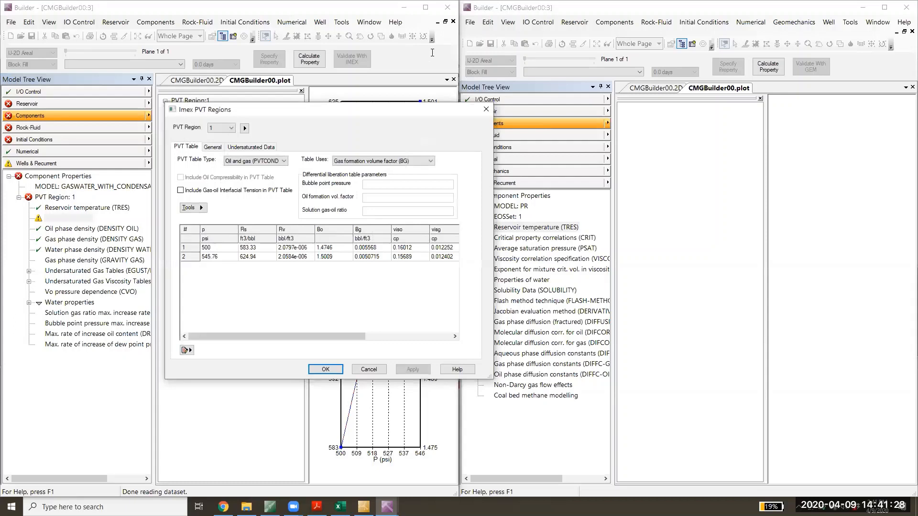
key("Return")
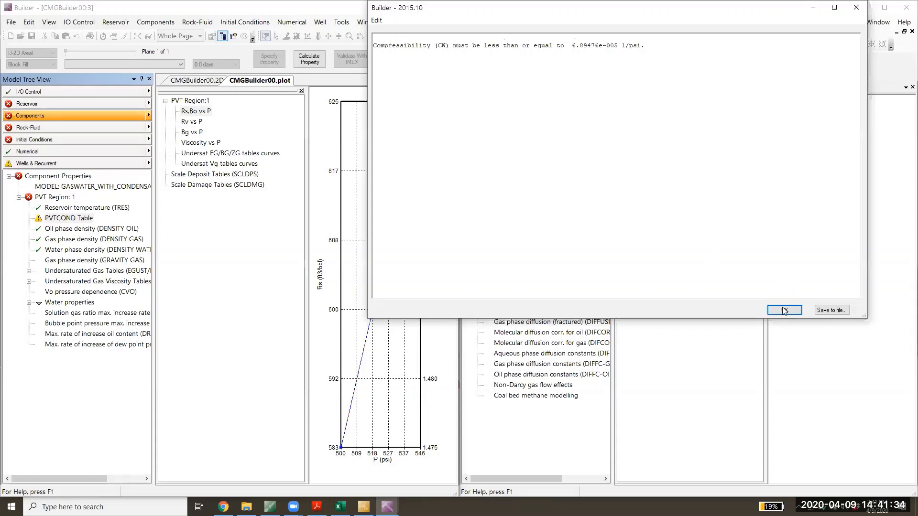
key("Return")
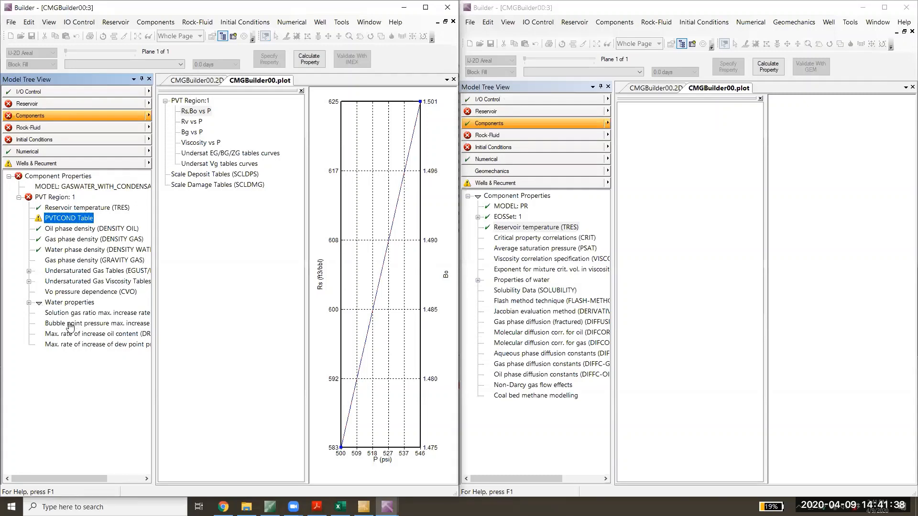
- Set the water compressibility (CW) of PVT Region 1 to 1e-5 1/psi
double_click(51, 303)
double_click(62, 324)
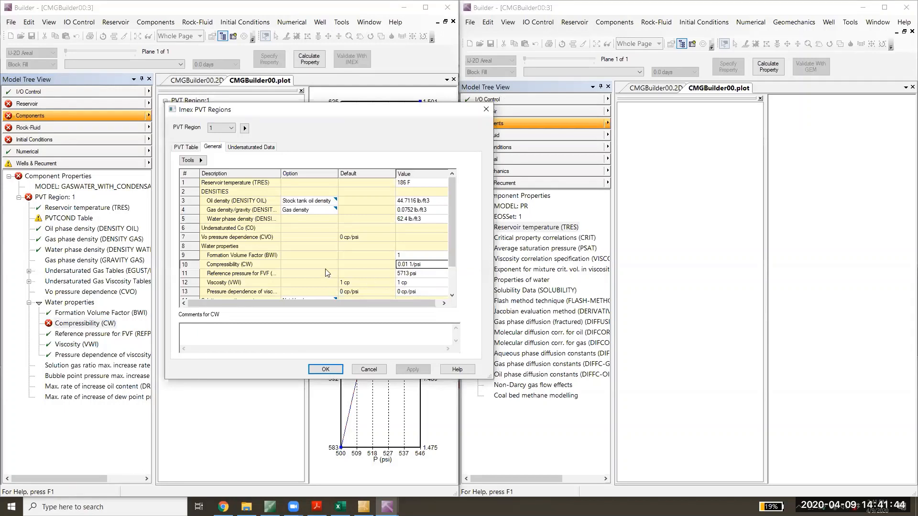
key("BackSpace")
key("BackSpace")
key("BackSpace")
key("BackSpace")
key("BackSpace")
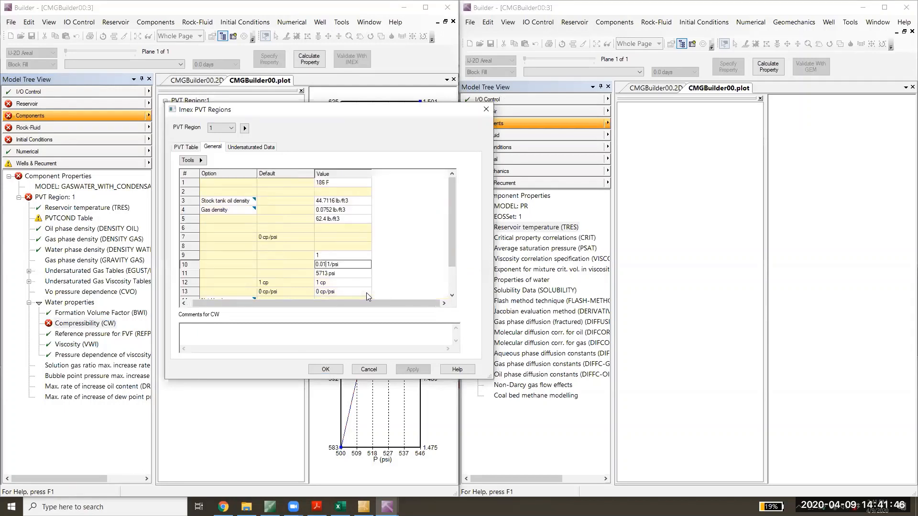
type("1e-5")
left_click(325, 371)
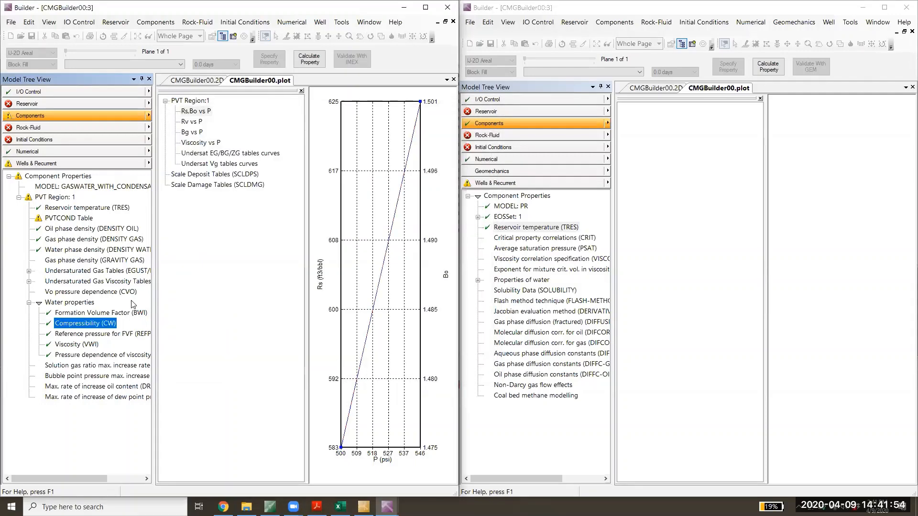
- Validate the PVTCOND table of PVT Region 1 and dismiss the validation report
right_click(69, 219)
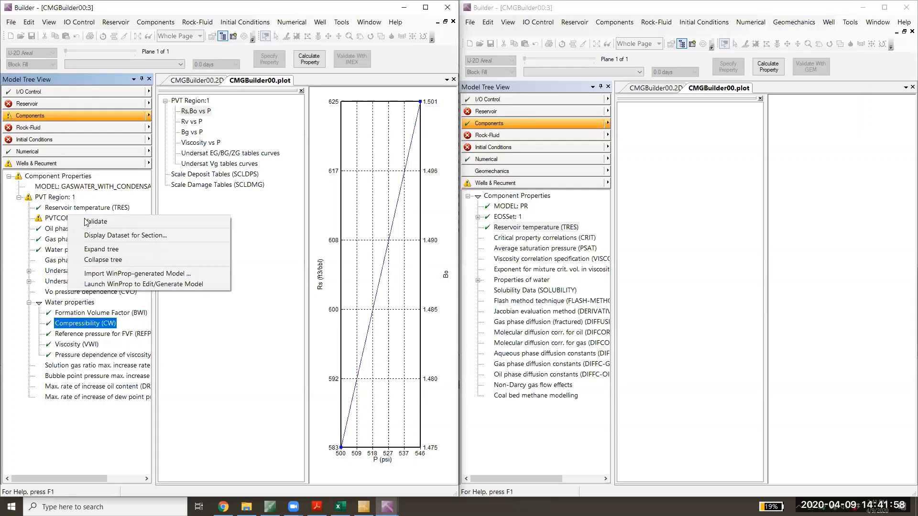
left_click(85, 221)
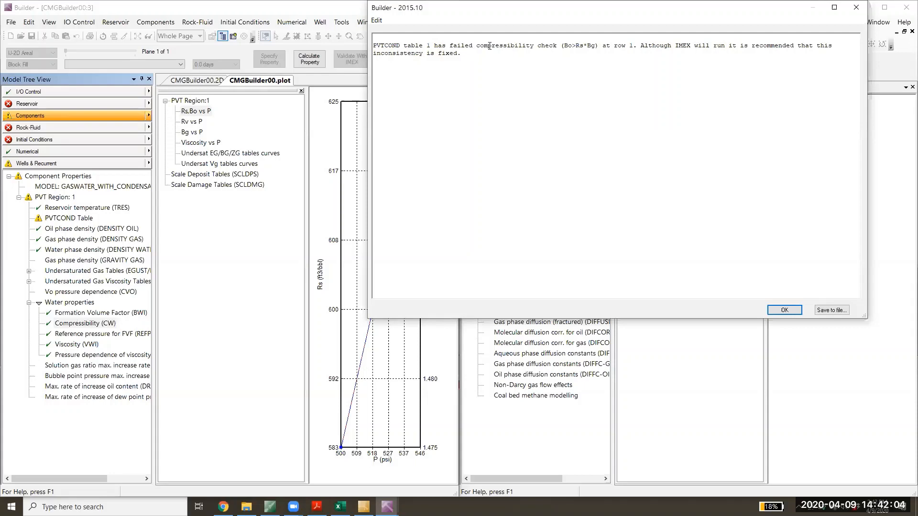
left_click(789, 309)
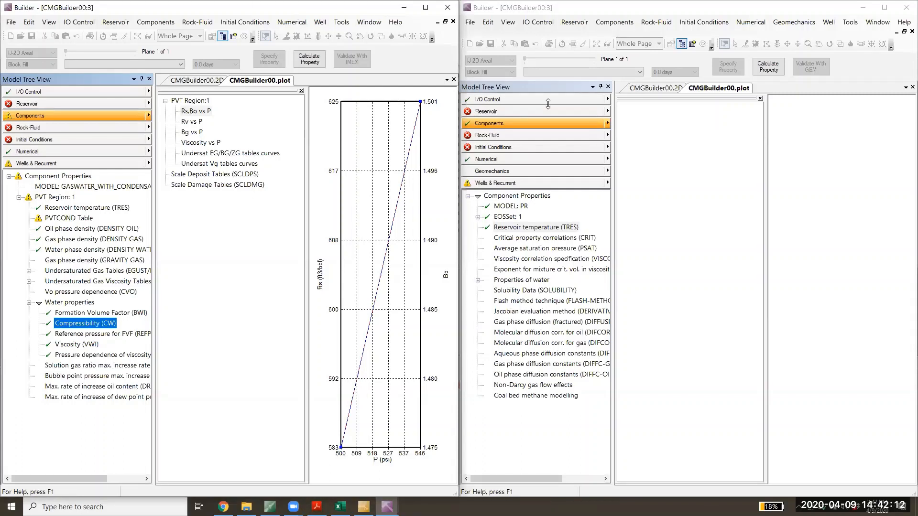
- Start a Cartesian grid in the GEM model with 11 blocks in I, 11 in J and 10 in K
left_click(522, 110)
left_click(522, 110)
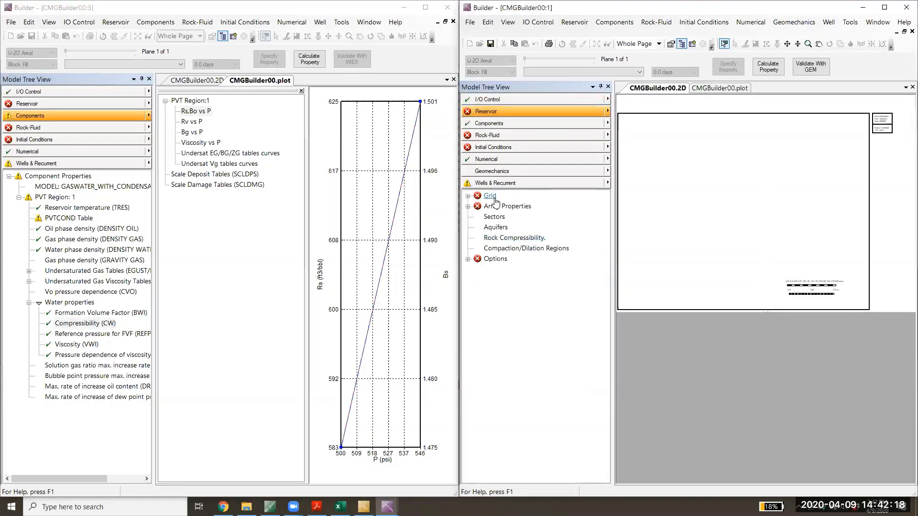
left_click(608, 113)
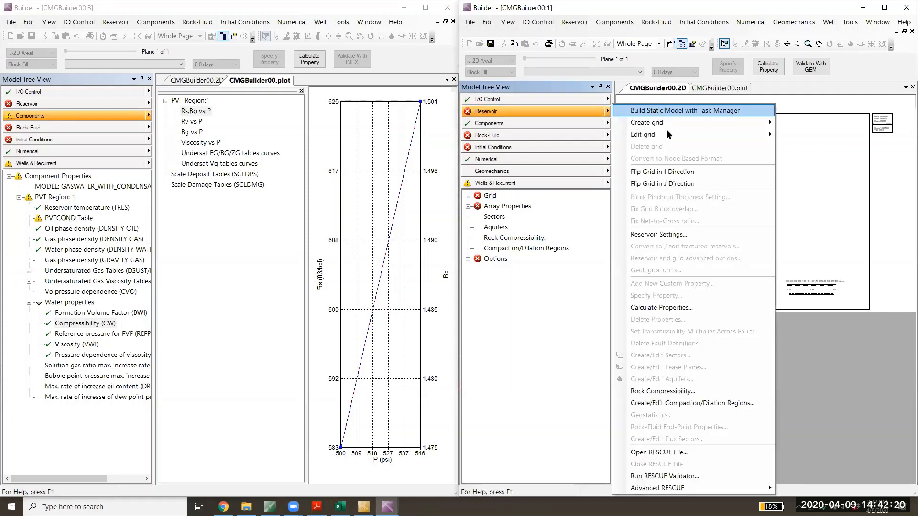
mouse_move(684, 125)
left_click(783, 134)
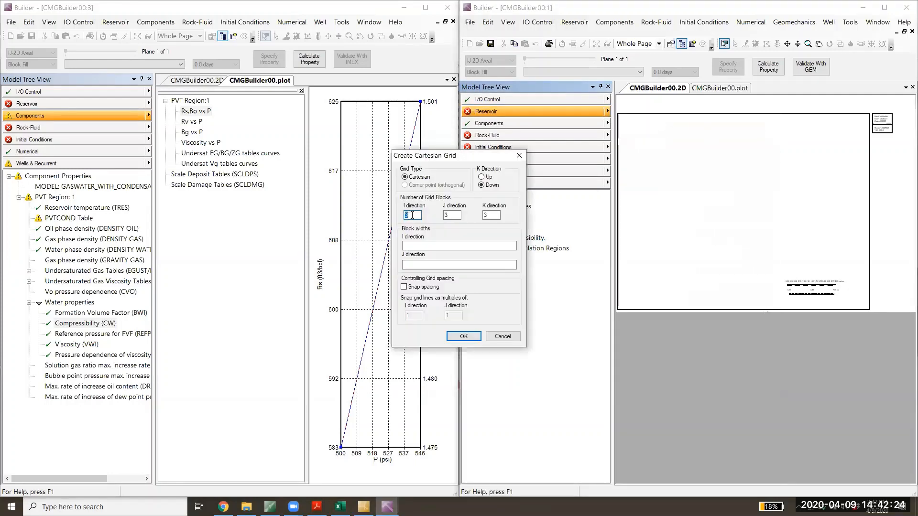
type("11")
key("Tab")
type("11")
key("Tab")
type("10")
- Set the block widths to 11*200 in both the I and J directions and create the grid
left_click(448, 246)
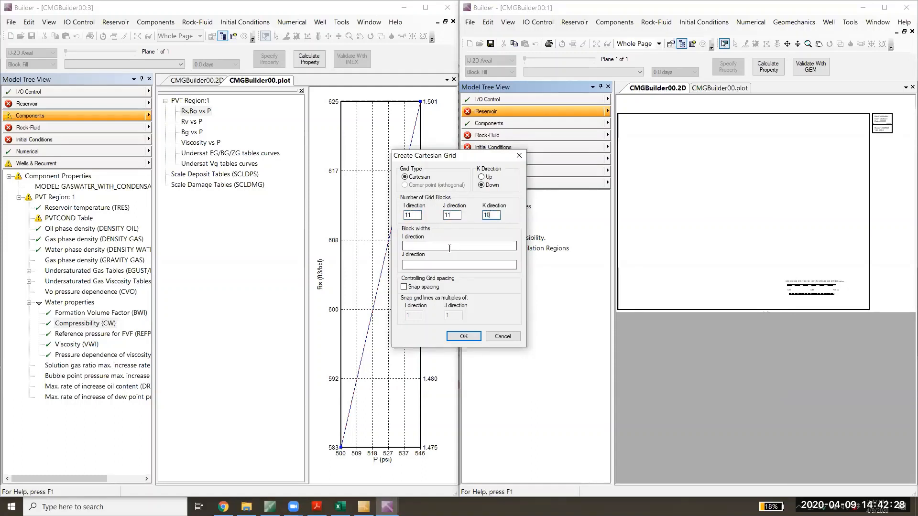
type("11")
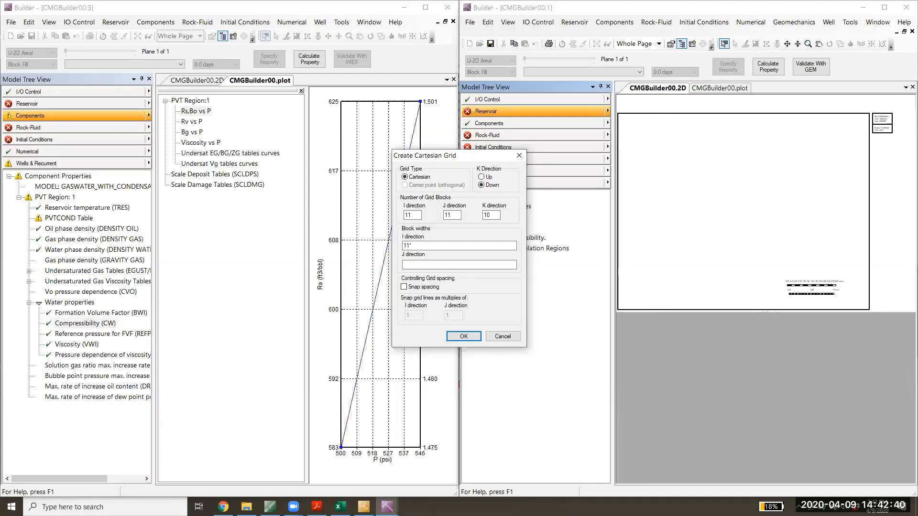
type("*200")
left_click(446, 263)
type("1")
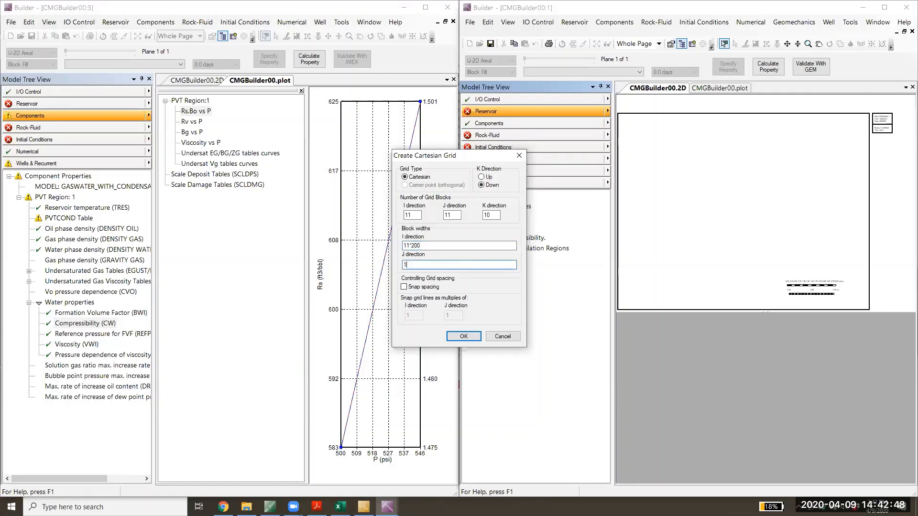
type("1*200")
left_click(464, 336)
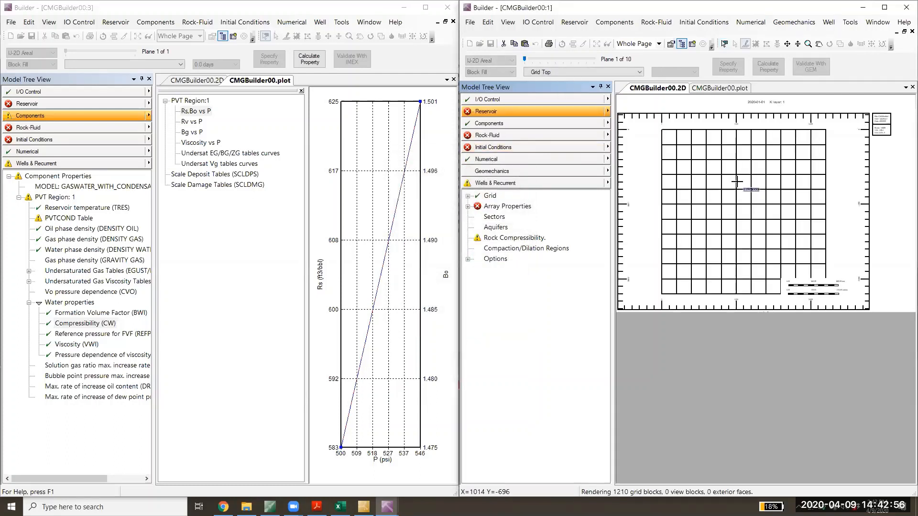
- Specify whole-grid permeabilities of 200 md in I, 200 md in J and 10 md in K
left_click(607, 111)
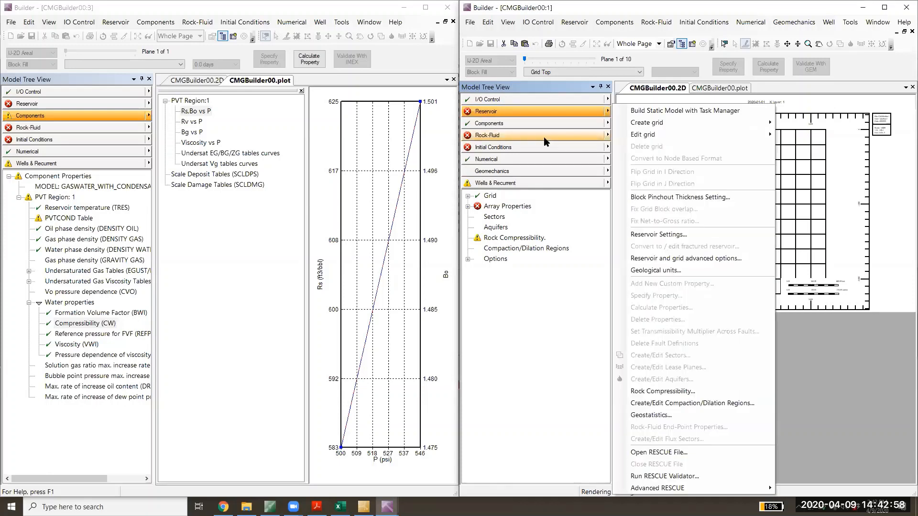
left_click(535, 304)
left_click(468, 206)
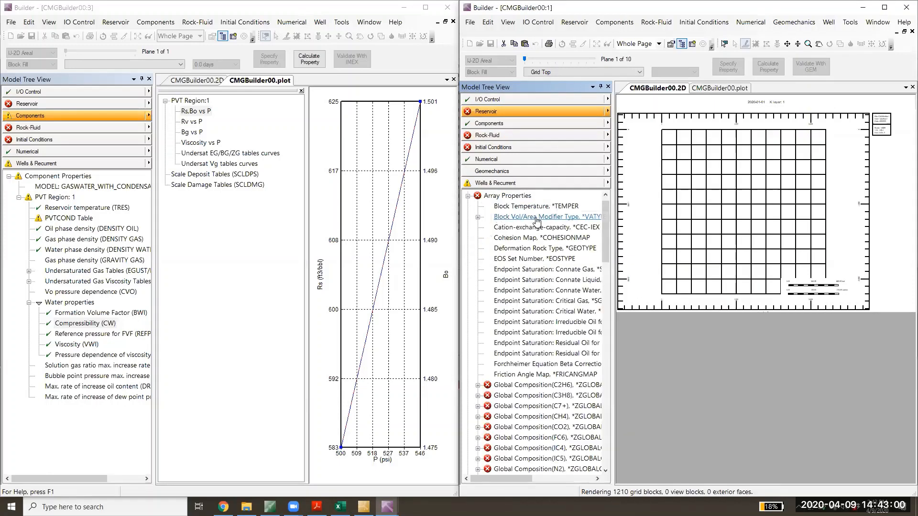
left_click_drag(603, 235, 623, 406)
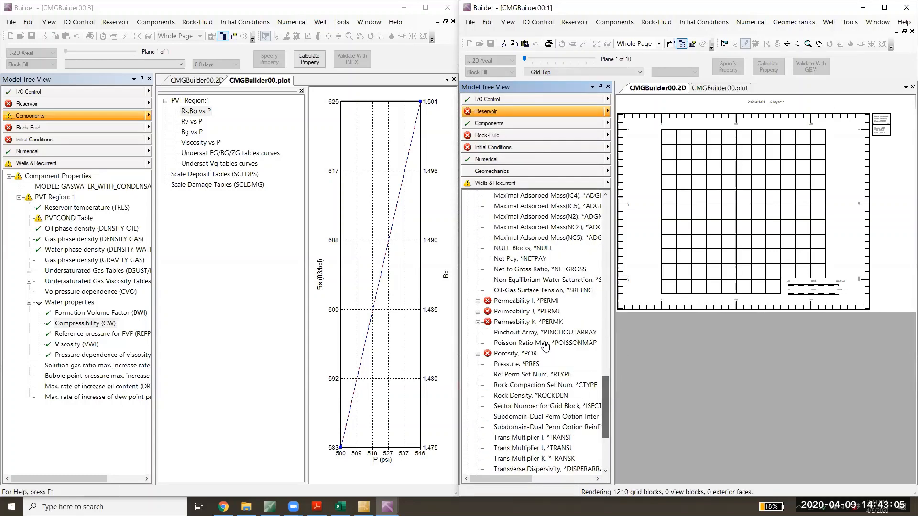
double_click(526, 302)
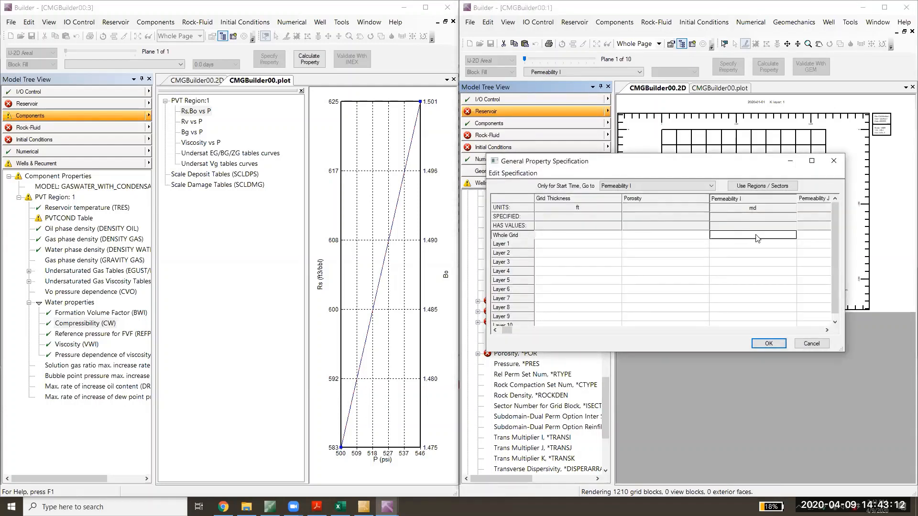
type("200")
key("Tab")
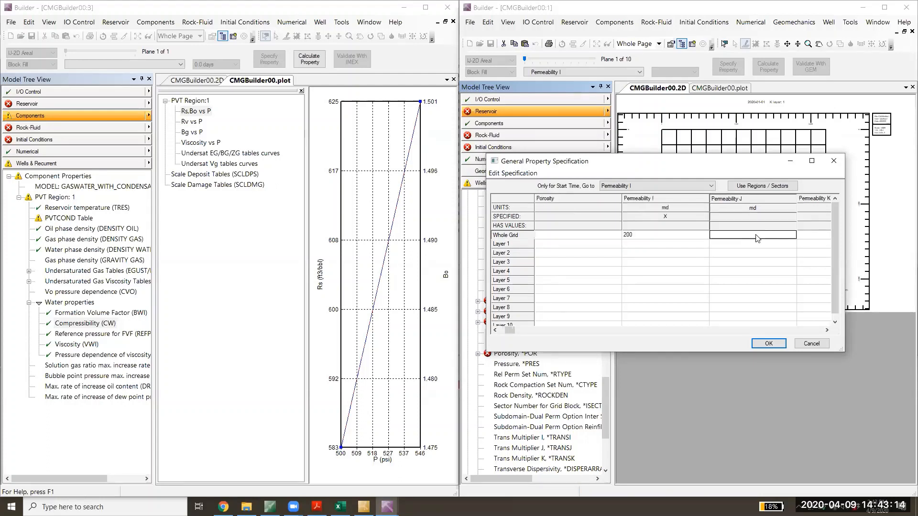
type("200")
key("Tab")
type("10")
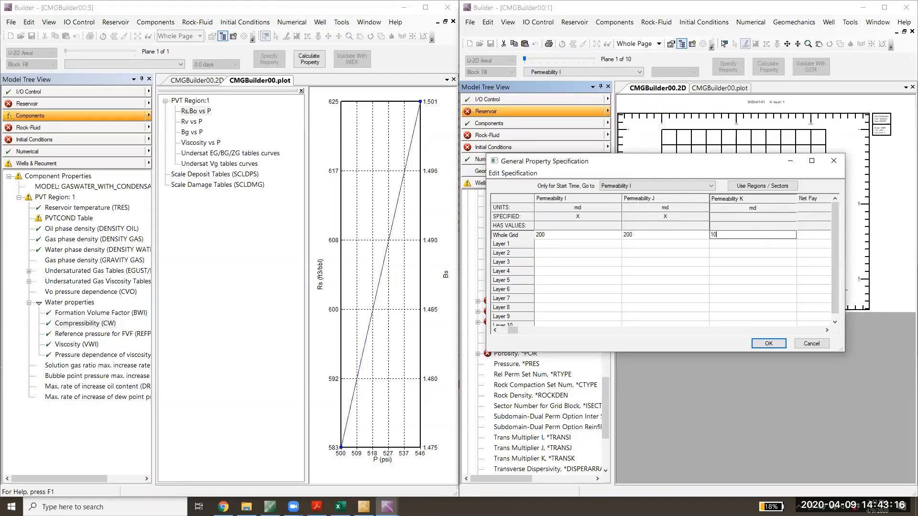
key("Tab")
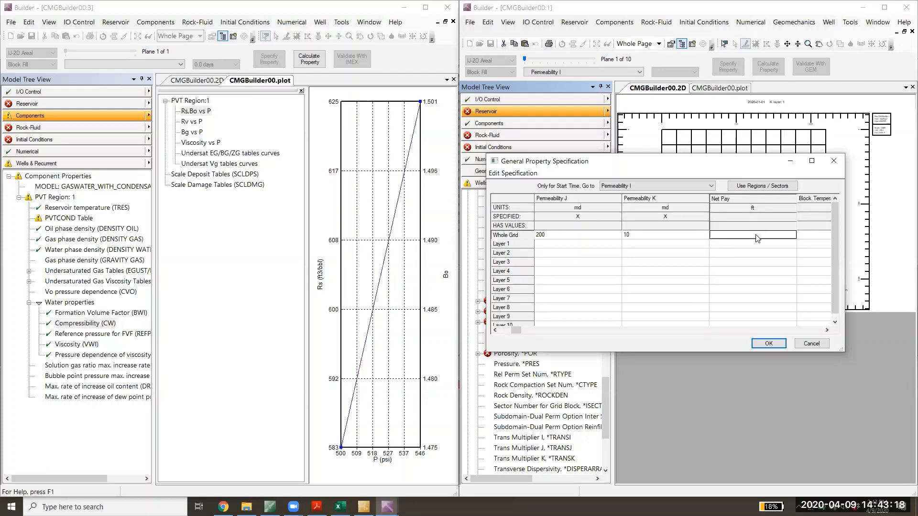
- Set the whole-grid porosity to 0.2 and calculate the block values for porosity and the three permeabilities
left_click(688, 186)
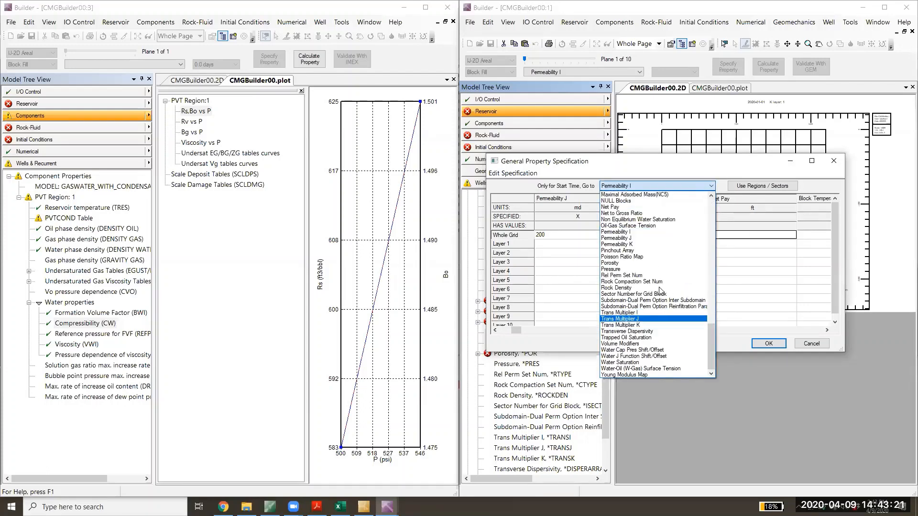
left_click(656, 263)
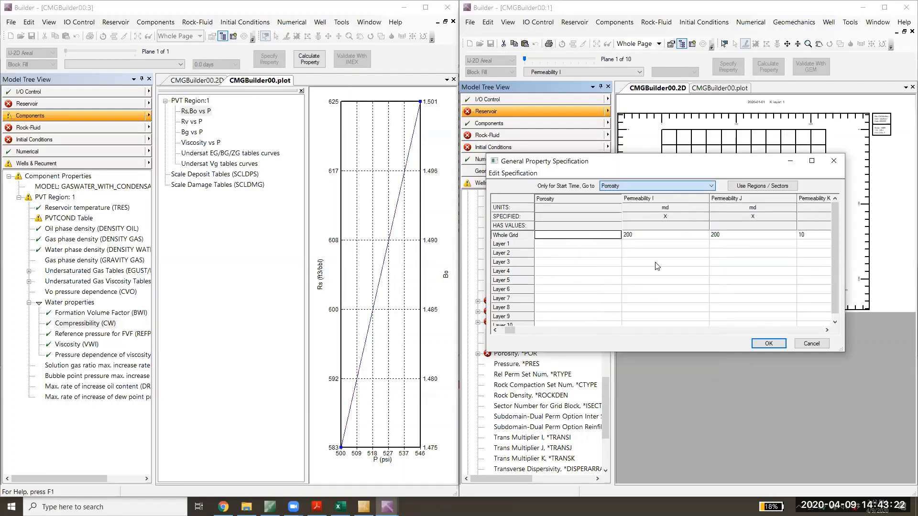
left_click(588, 239)
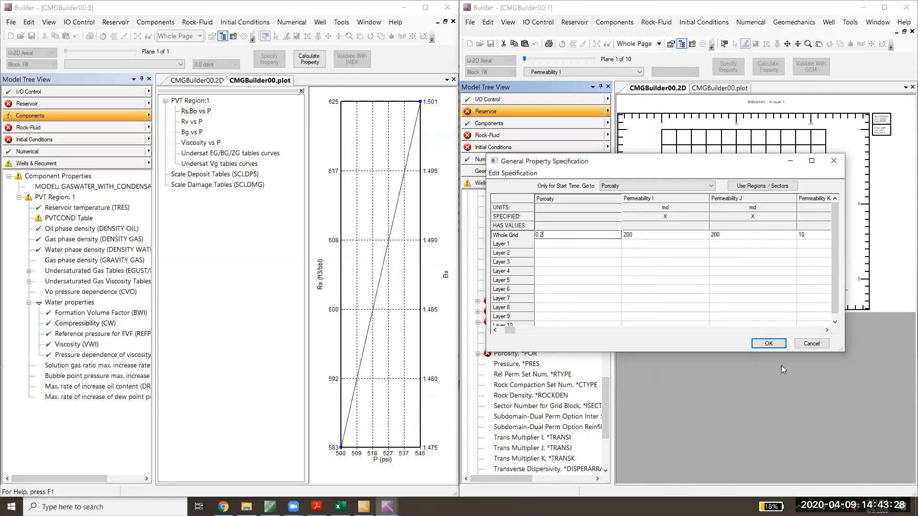
left_click(768, 343)
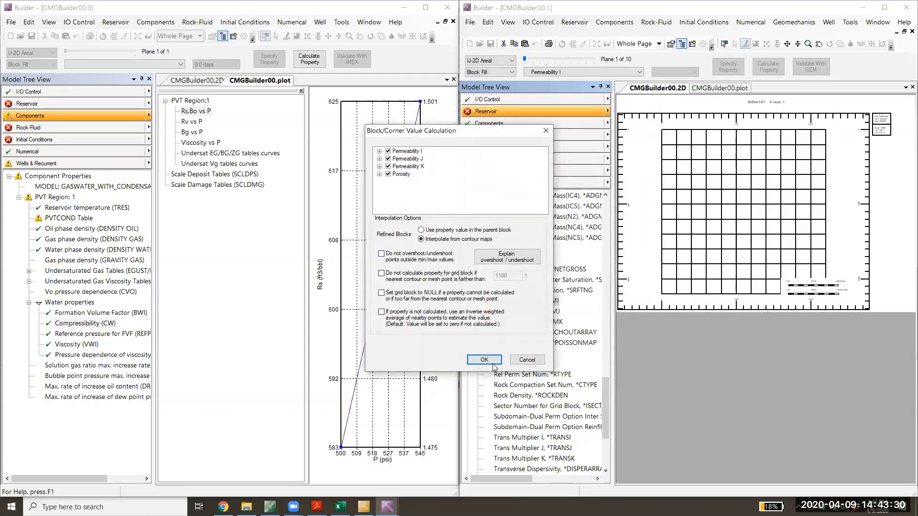
left_click(490, 360)
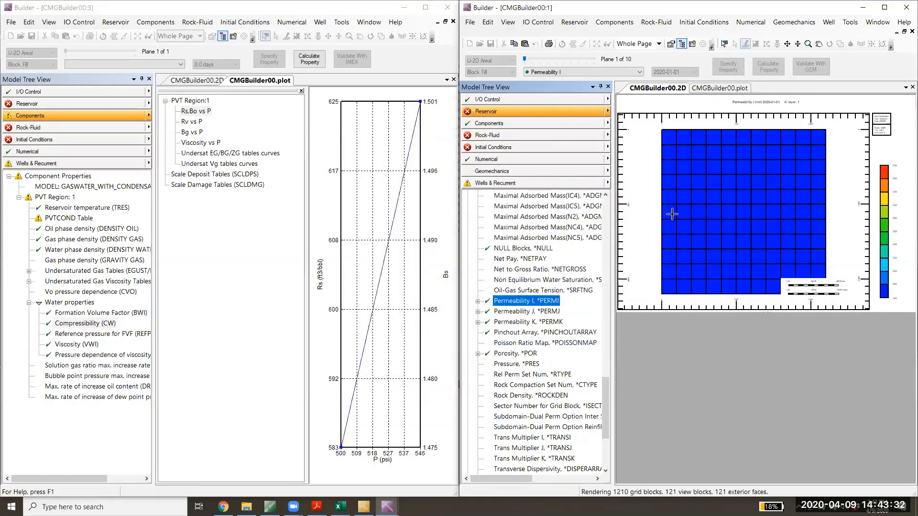
- Look up the producing interval in the Excel sheet WELL 7 (GAS CONDENSATE), set the Layer 1 grid top to 10124 ft and calculate the block values
scroll(569, 373, "down", 3)
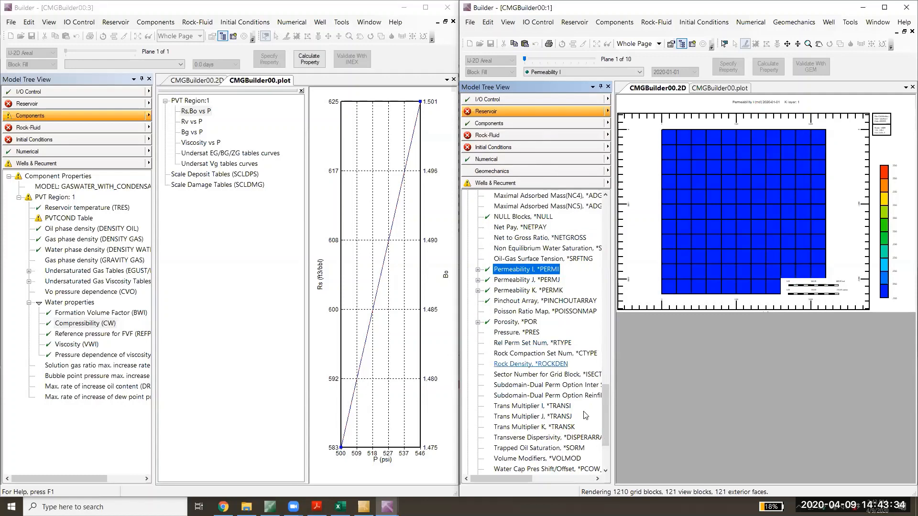
scroll(594, 356, "up", 8)
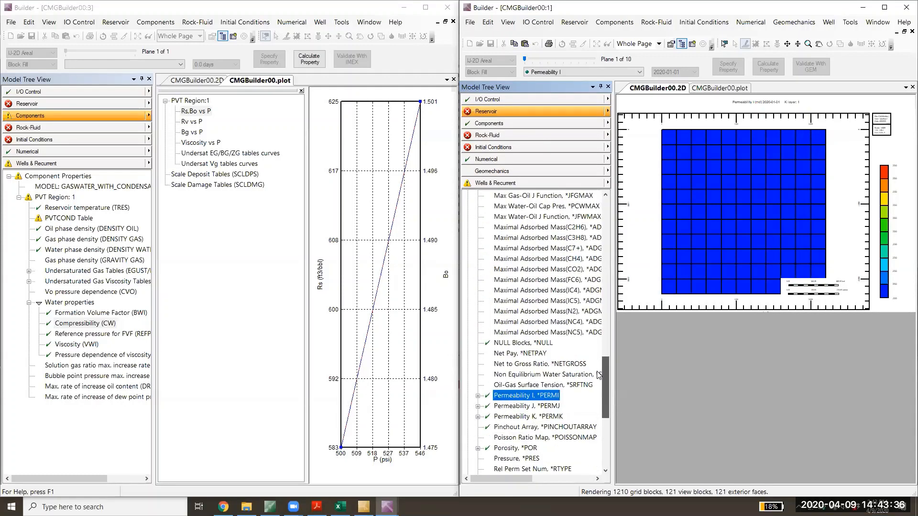
scroll(594, 356, "up", 12)
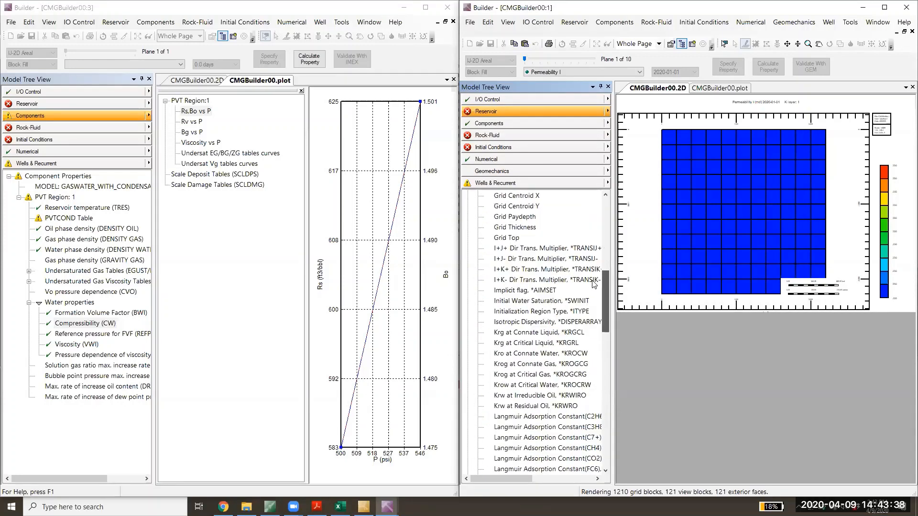
double_click(508, 269)
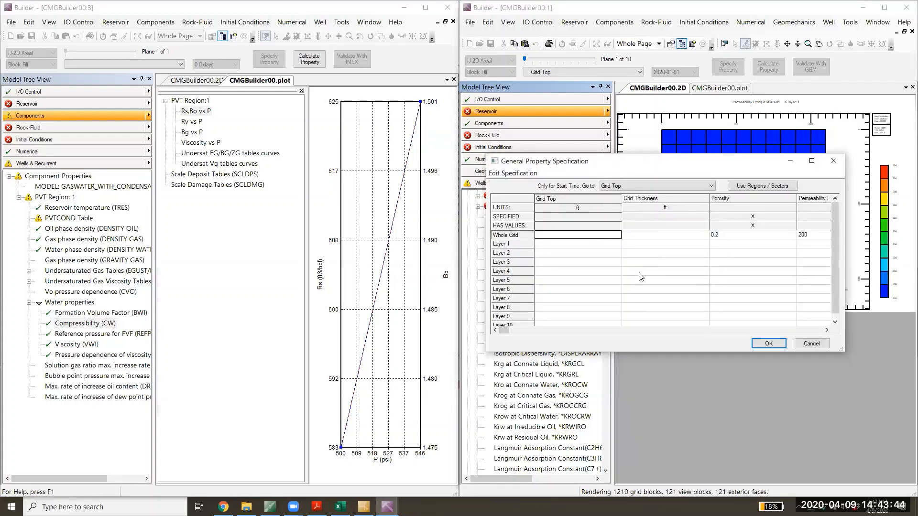
mouse_move(387, 507)
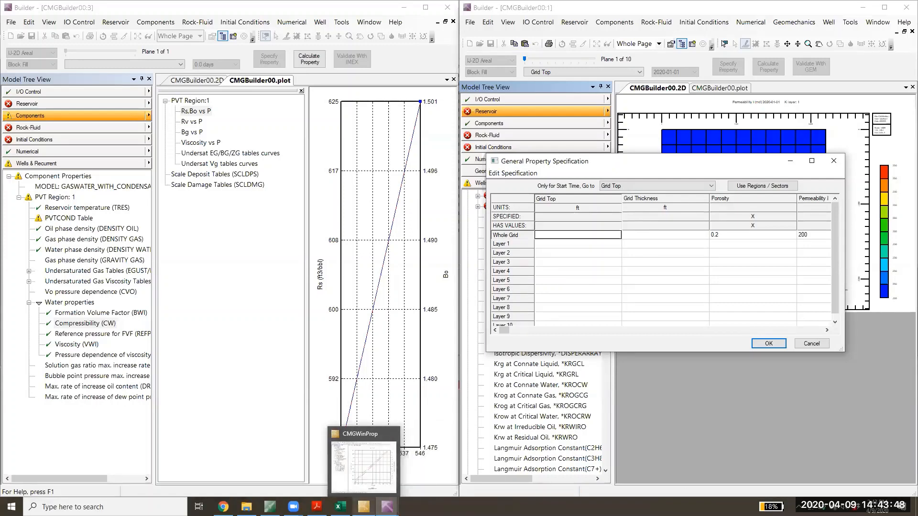
left_click(341, 507)
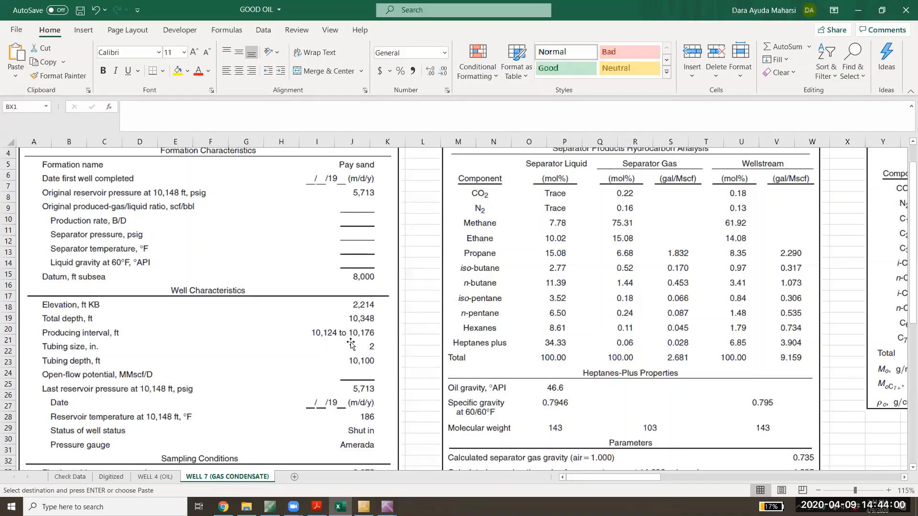
left_click(859, 11)
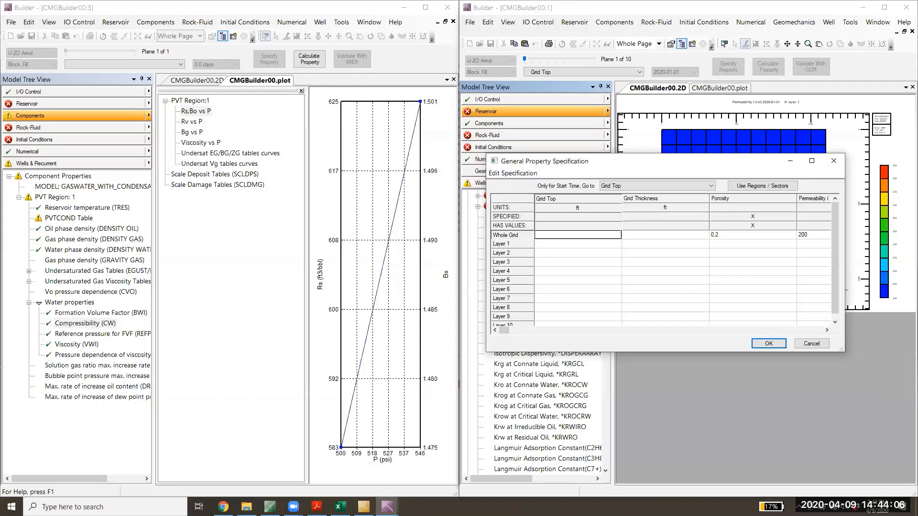
type("1011")
left_click(586, 245)
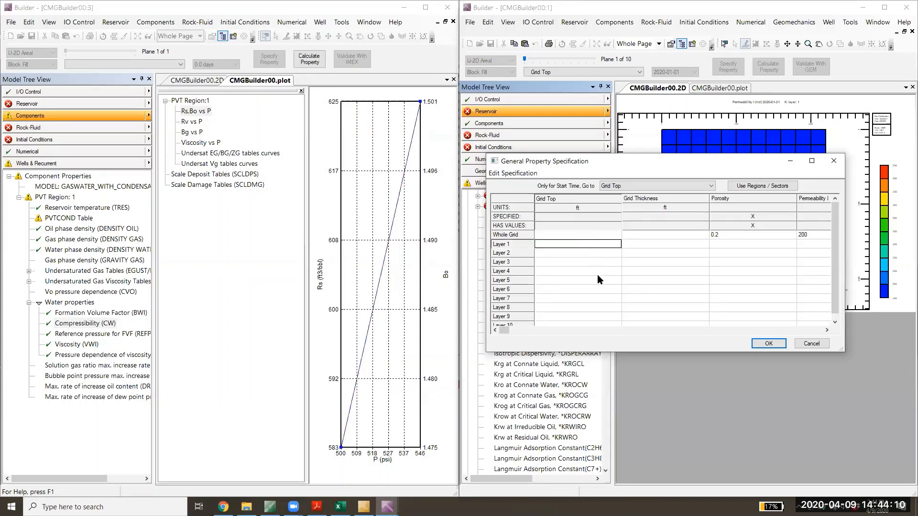
type("10124")
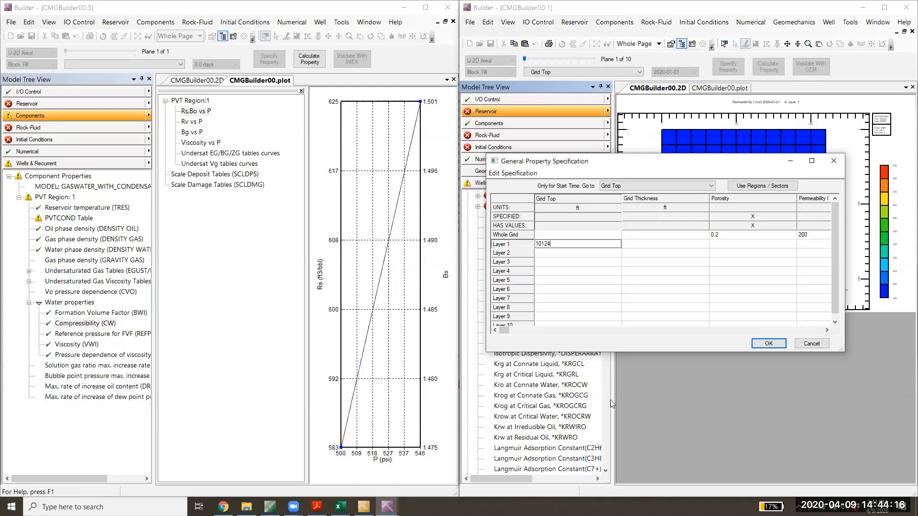
left_click(768, 344)
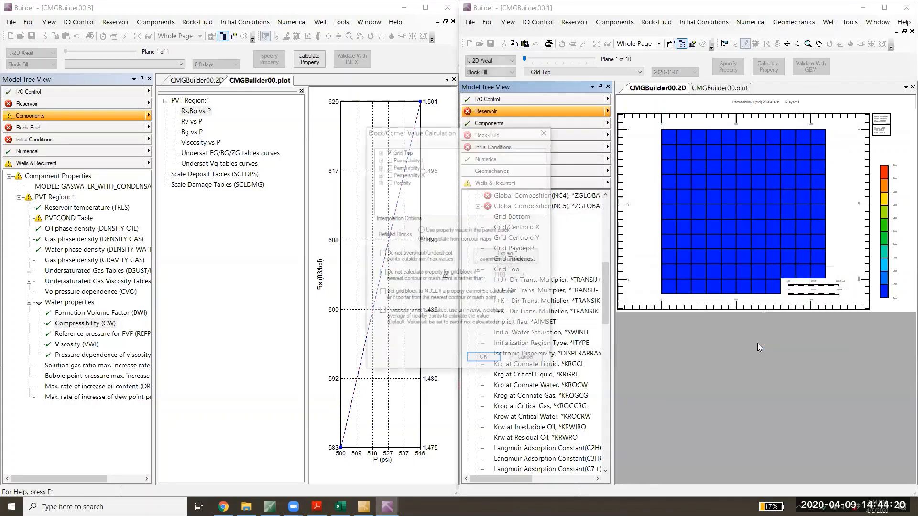
left_click(470, 363)
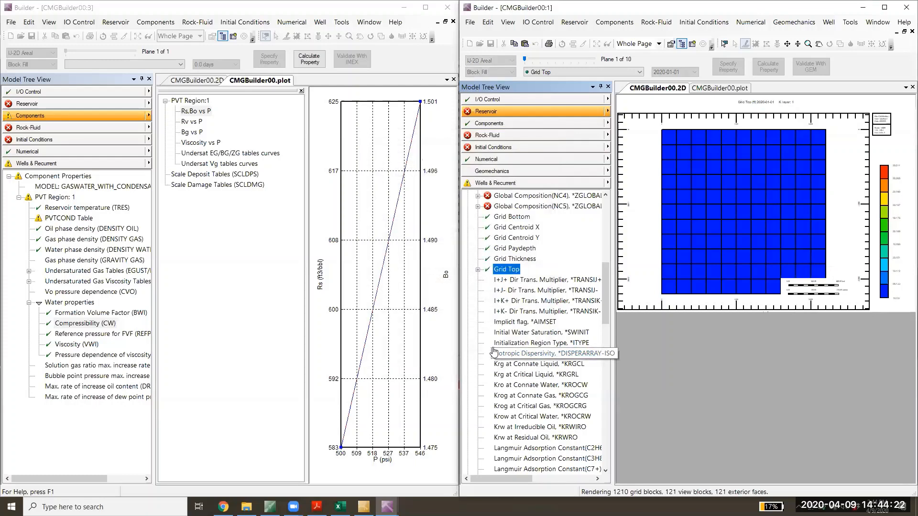
left_click(607, 73)
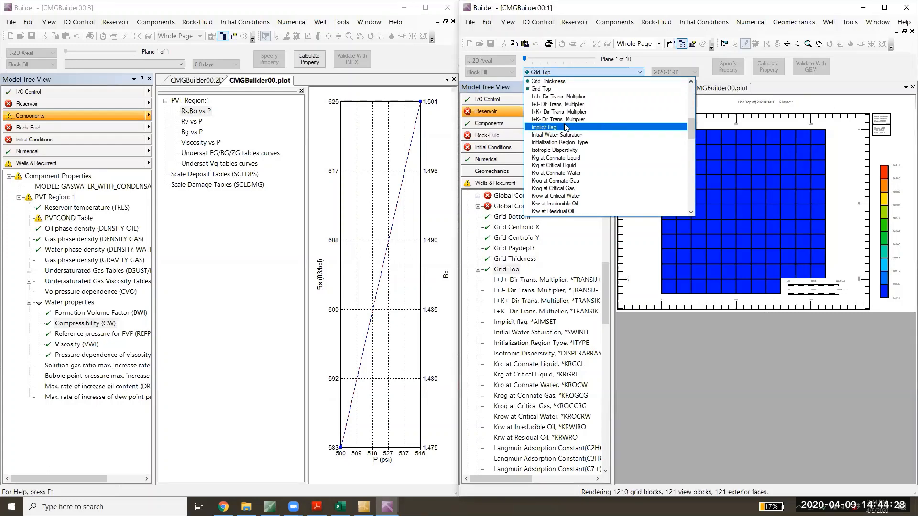
scroll(565, 127, "up", 2)
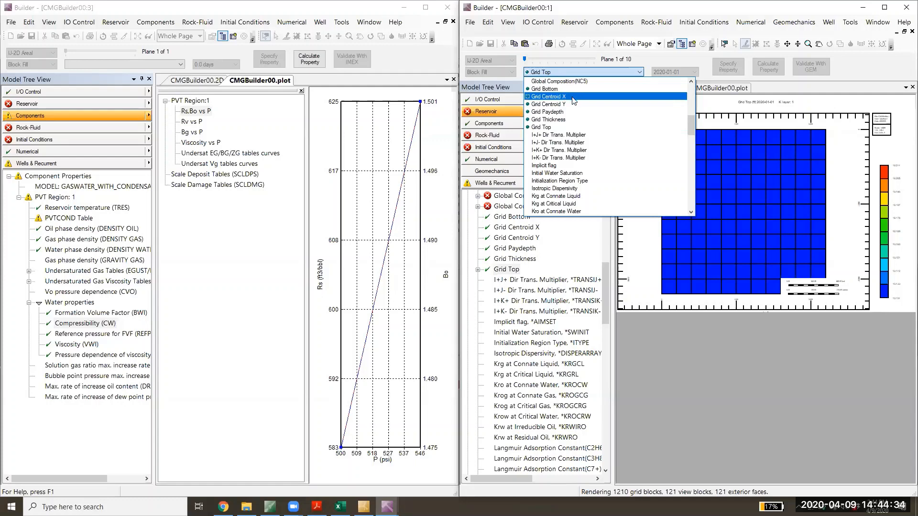
left_click(711, 402)
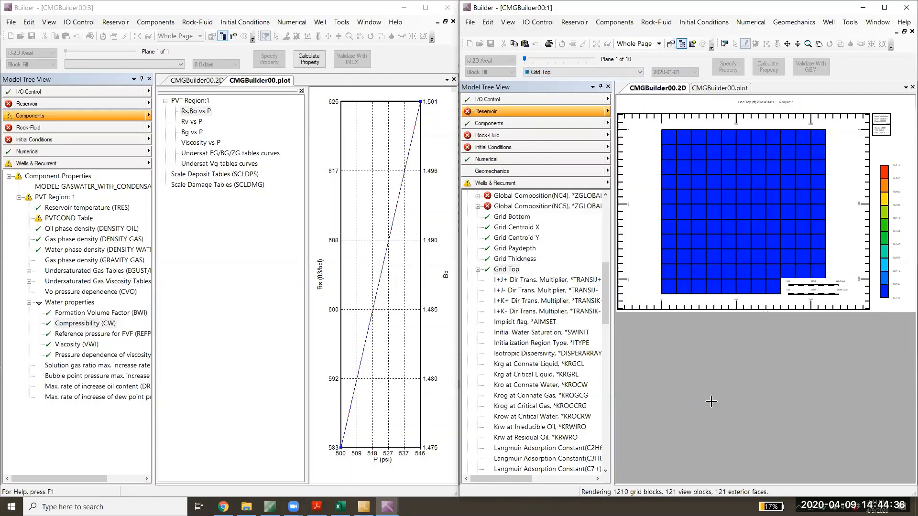
- Open the Rock Fluid Types of the untitled GEM model and create a new rock type
left_click(522, 135)
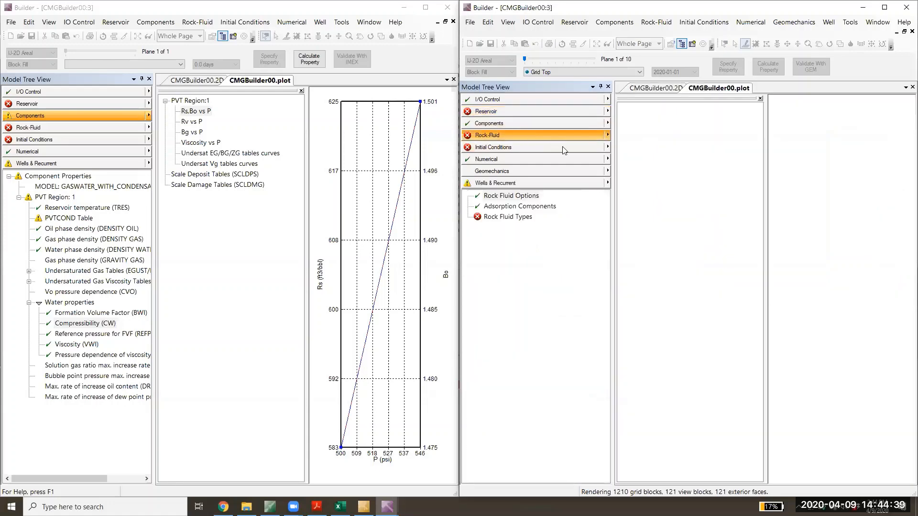
double_click(514, 217)
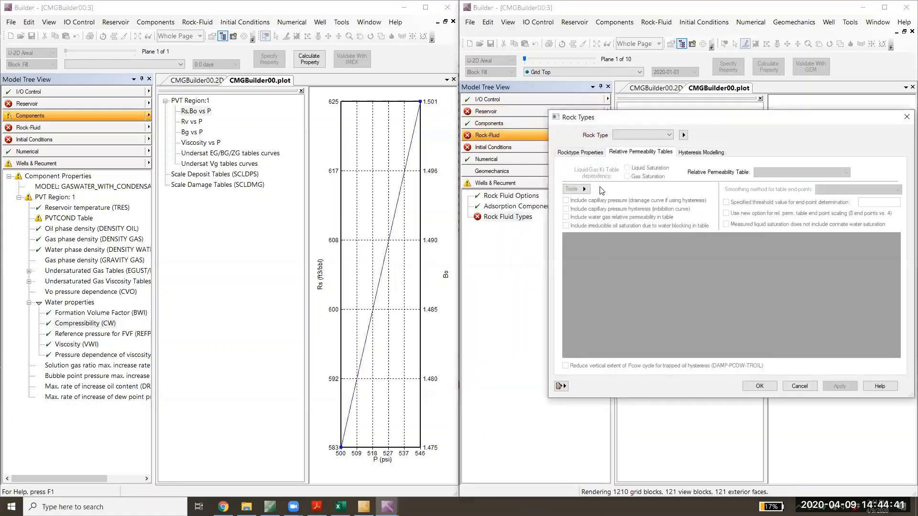
left_click(581, 152)
left_click(634, 151)
left_click(684, 134)
left_click(703, 138)
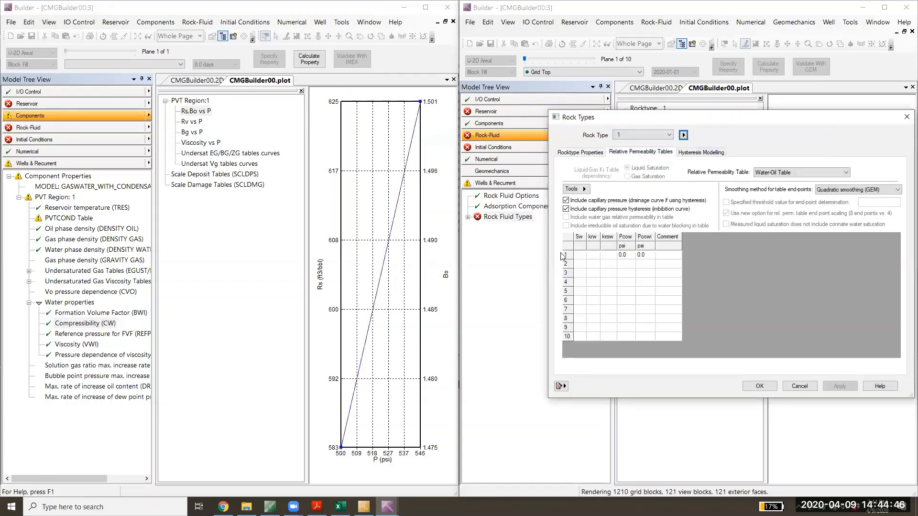
- Start generating relative permeability tables from correlations and choose the suggestion Exponents = 3.0, Well sorted consolidated sandstone
left_click(584, 189)
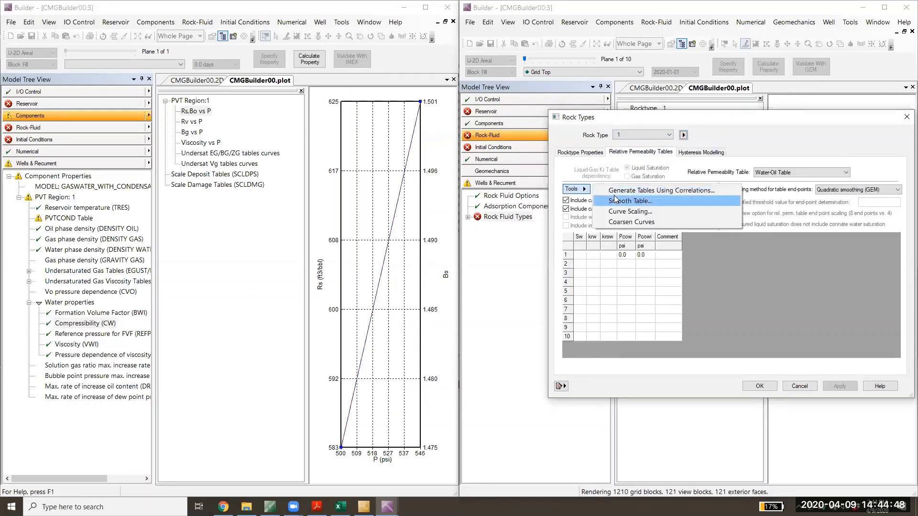
left_click(617, 191)
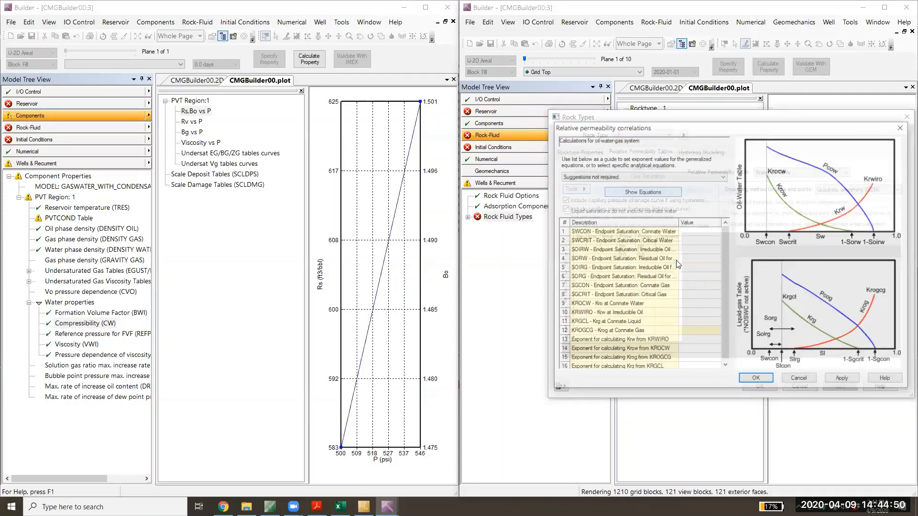
left_click(654, 178)
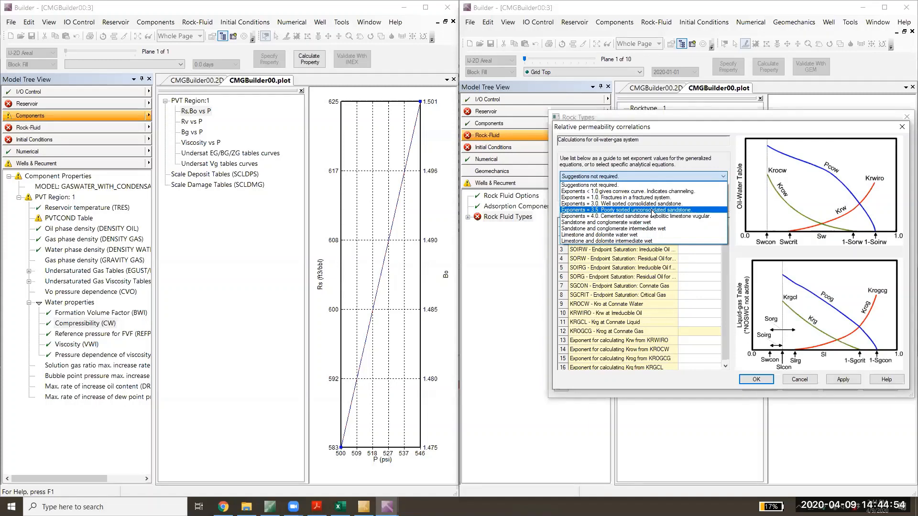
left_click(652, 203)
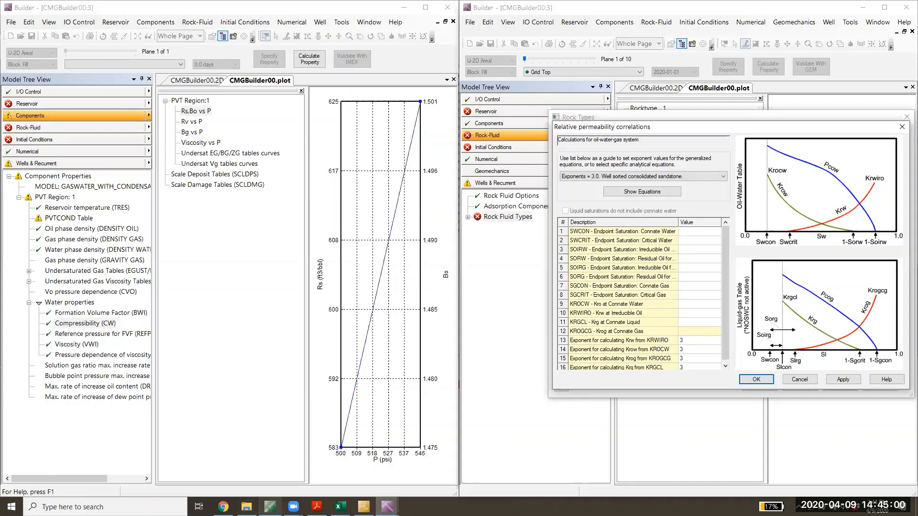
- Switch to CMG Technologies Launcher and open the existing model WELL7 GEM.dat in Builder
left_click(270, 507)
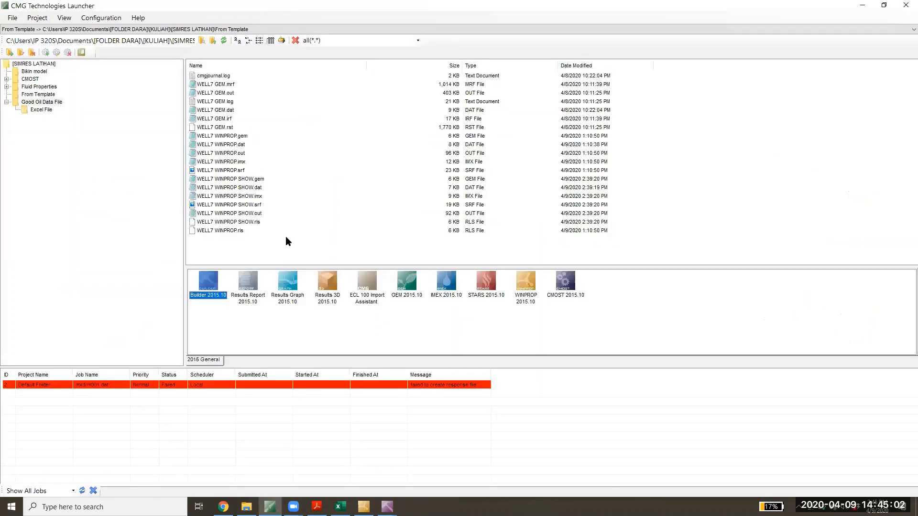
left_click(292, 252)
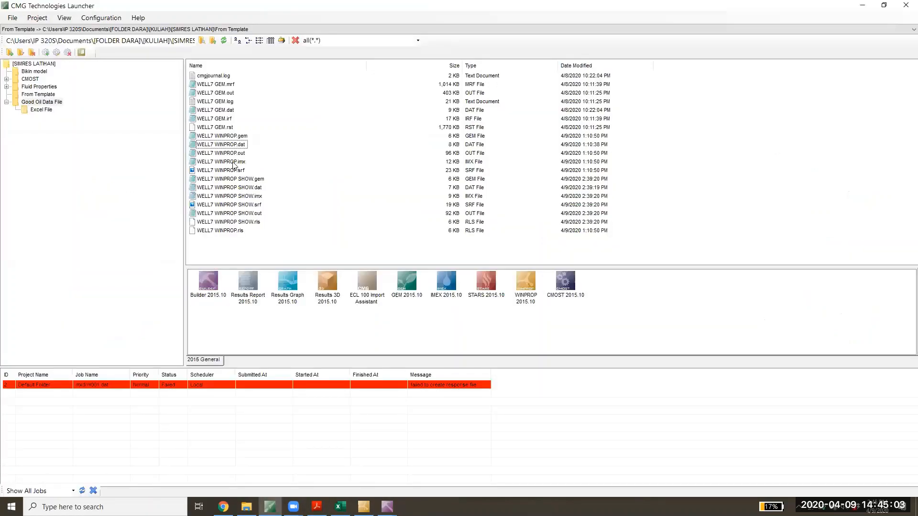
left_click(218, 110)
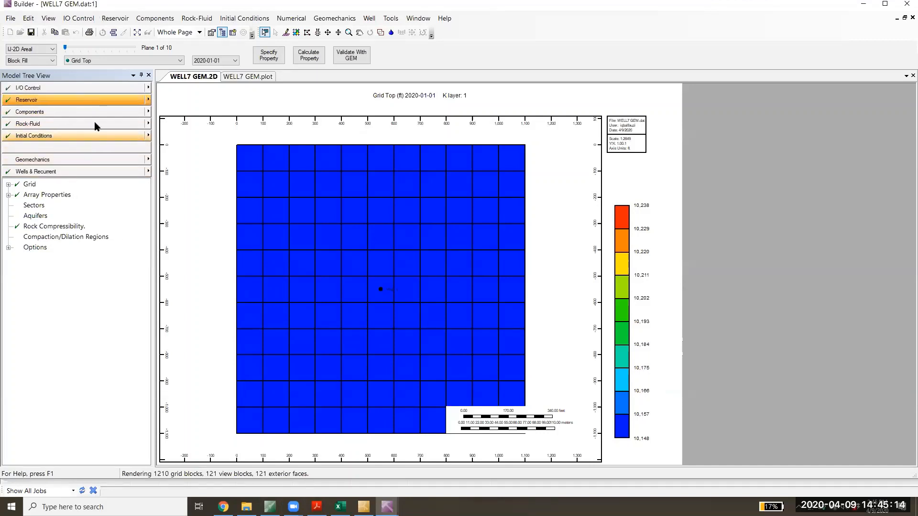
- Look up the relative permeability correlation values from SWCON to KRGCL for rock type 1 in WELL7 GEM.dat, and close the dialogs
left_click(67, 124)
double_click(56, 206)
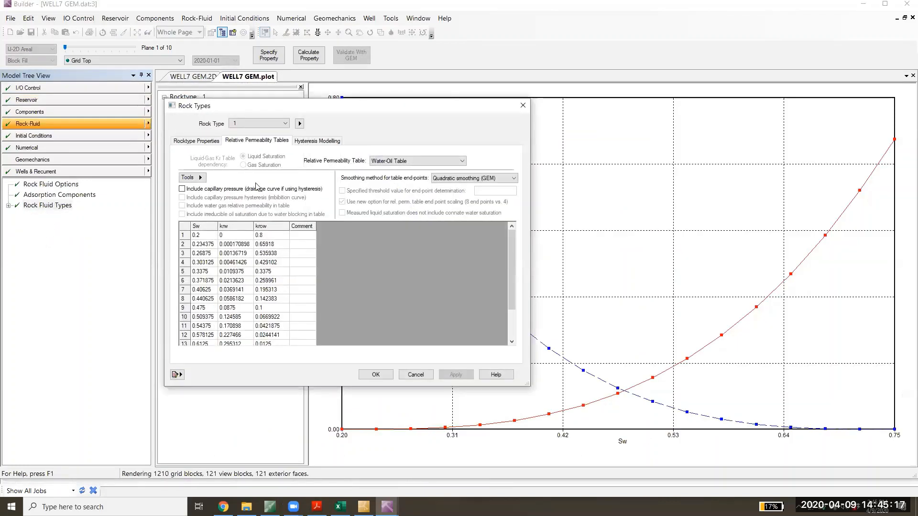
left_click(204, 178)
left_click(223, 180)
left_click_drag(320, 221, 322, 318)
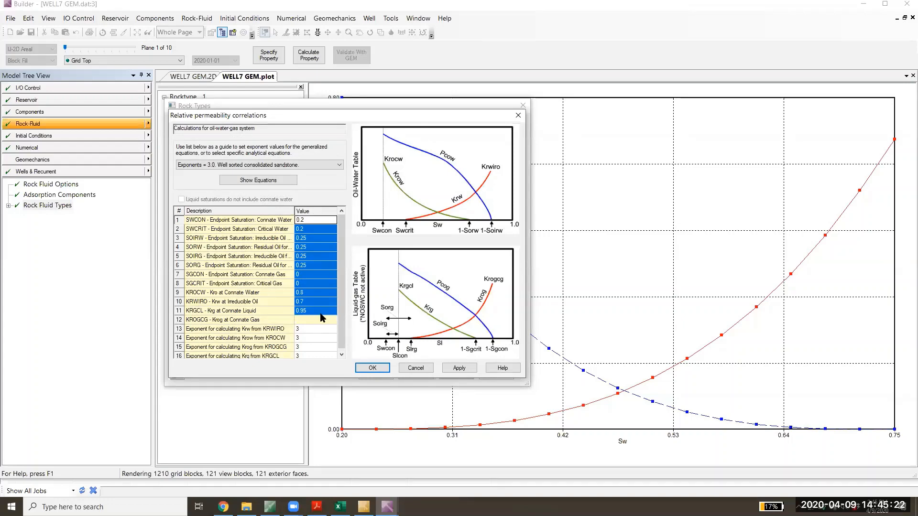
left_click(518, 114)
left_click(522, 109)
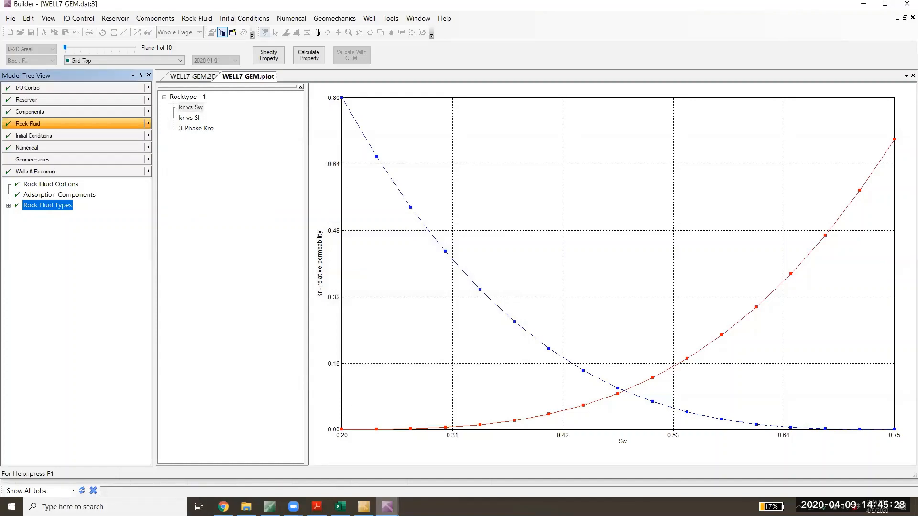
mouse_move(388, 507)
mouse_move(363, 473)
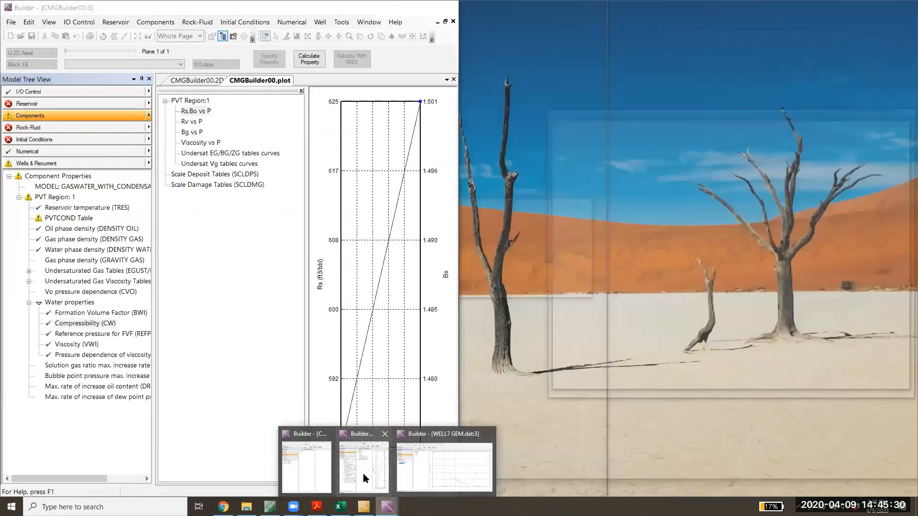